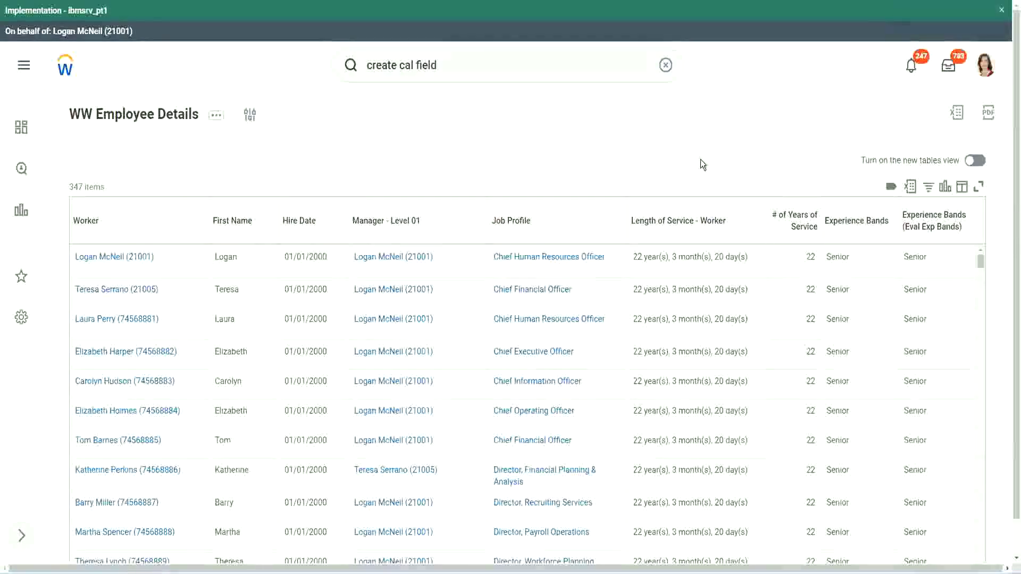
click(886, 252)
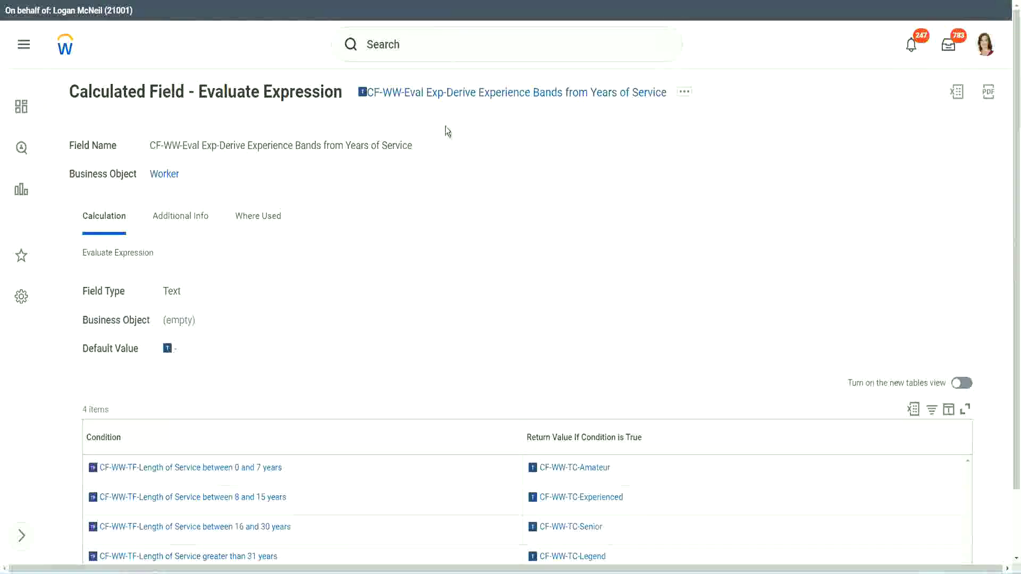
right_click(441, 98)
click(481, 160)
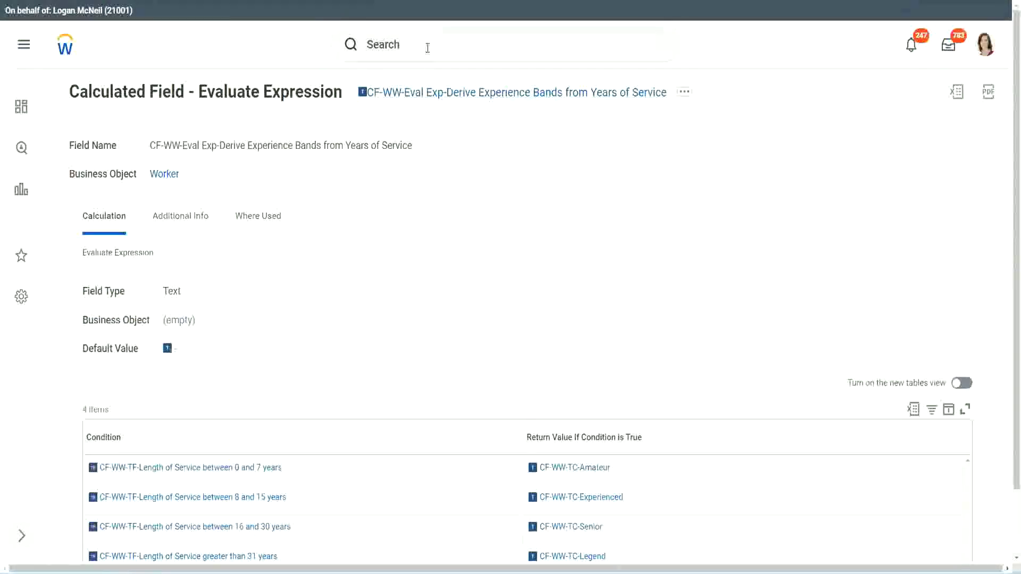
click(427, 48)
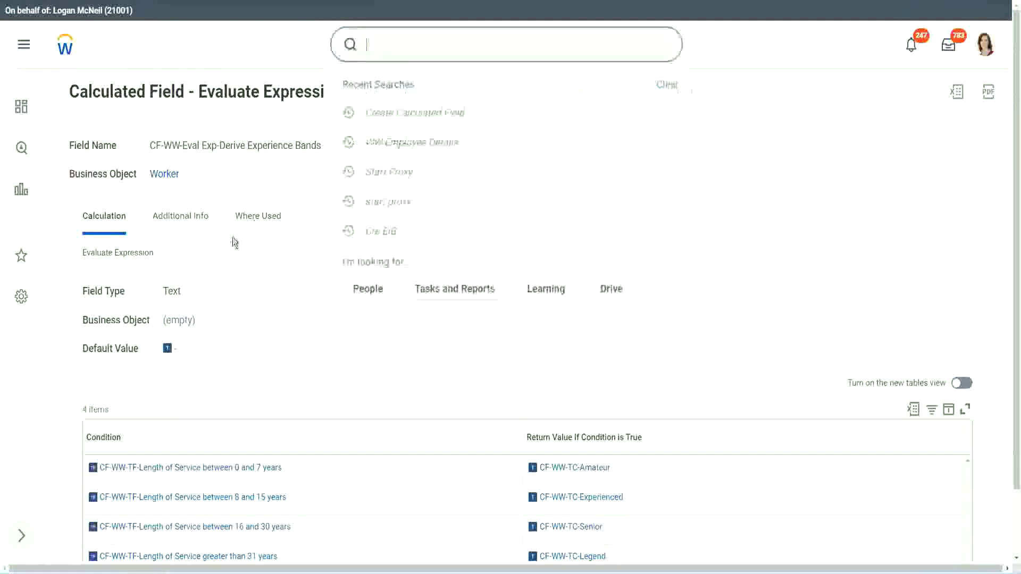
click(723, 119)
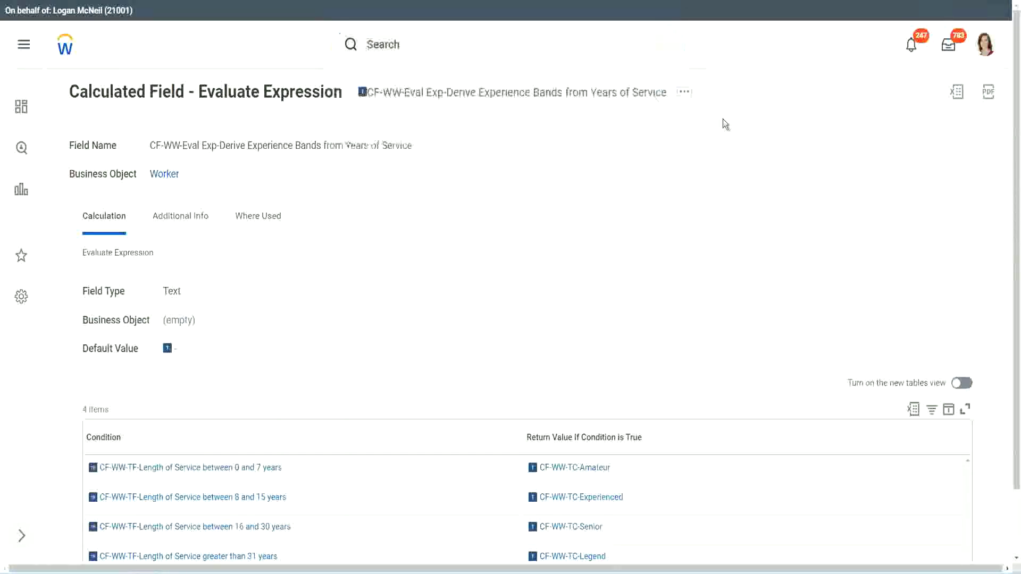
Search for "create calc field" and open the Create Calculated Field task.
click(403, 39)
text(cre)
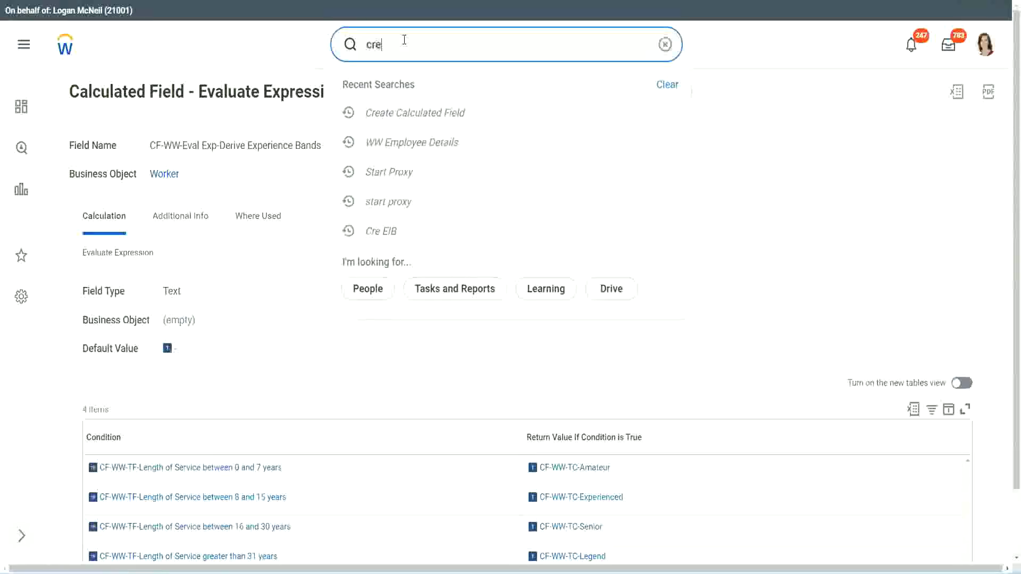
text(ate calc field)
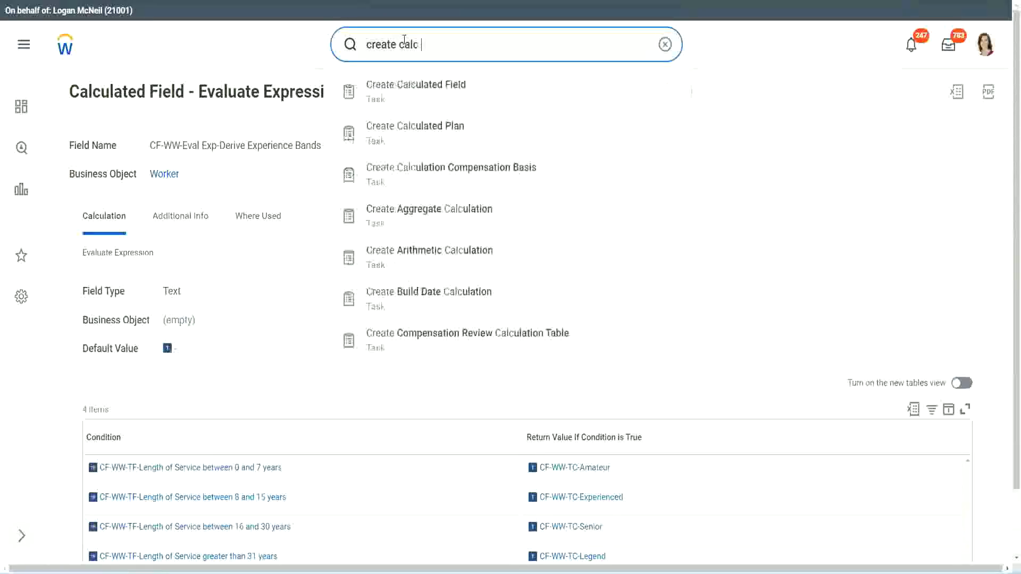
click(426, 99)
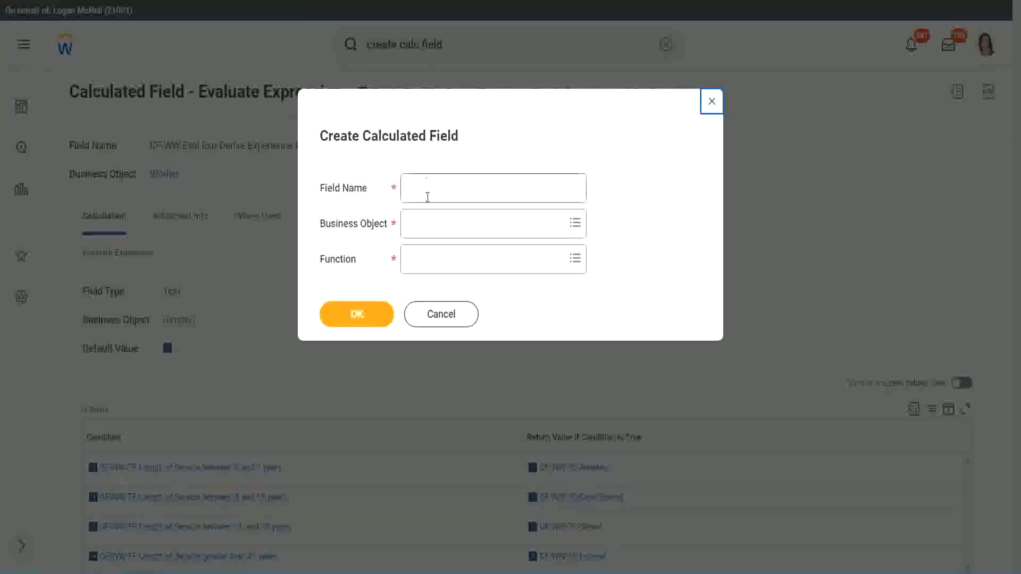
Name the new calculated field "CF-WW-LRB-Identify Experience Bands from years of Service".
click(428, 191)
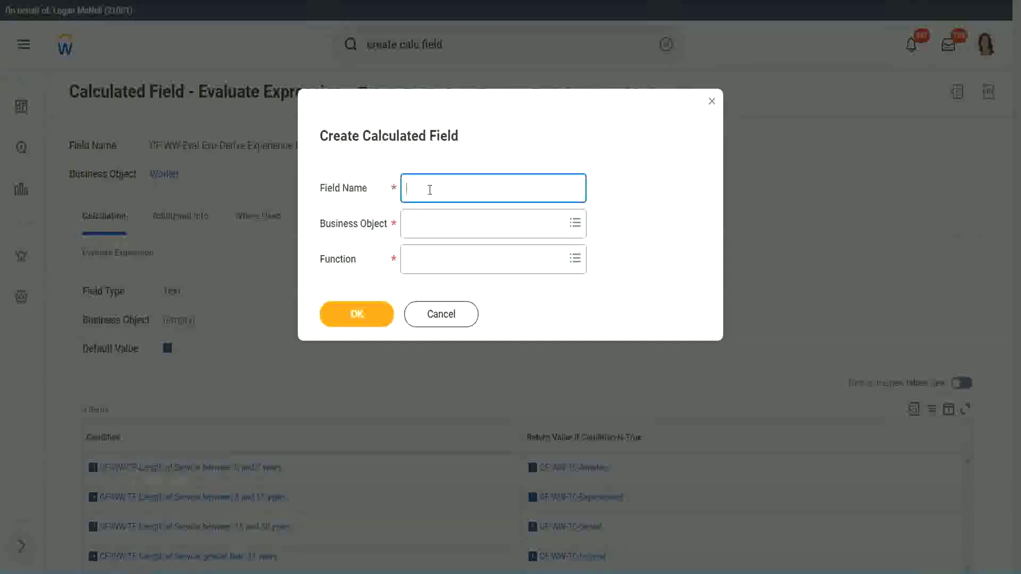
text(CF-WW-LRB)
text(Identify Exe)
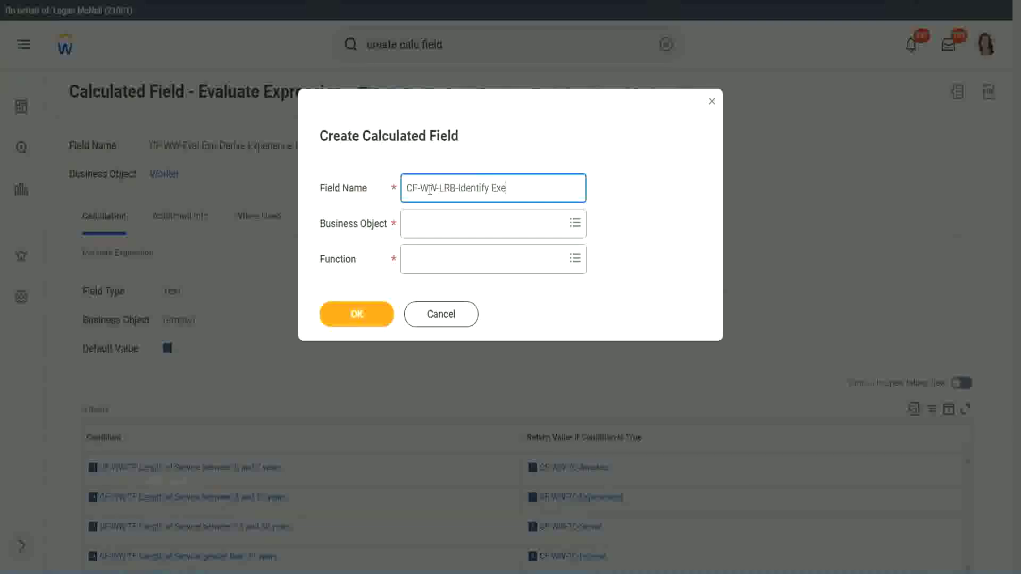
key(BackSpace)
text(periende)
key(BackSpace)
key(BackSpace)
text(ce Bands from)
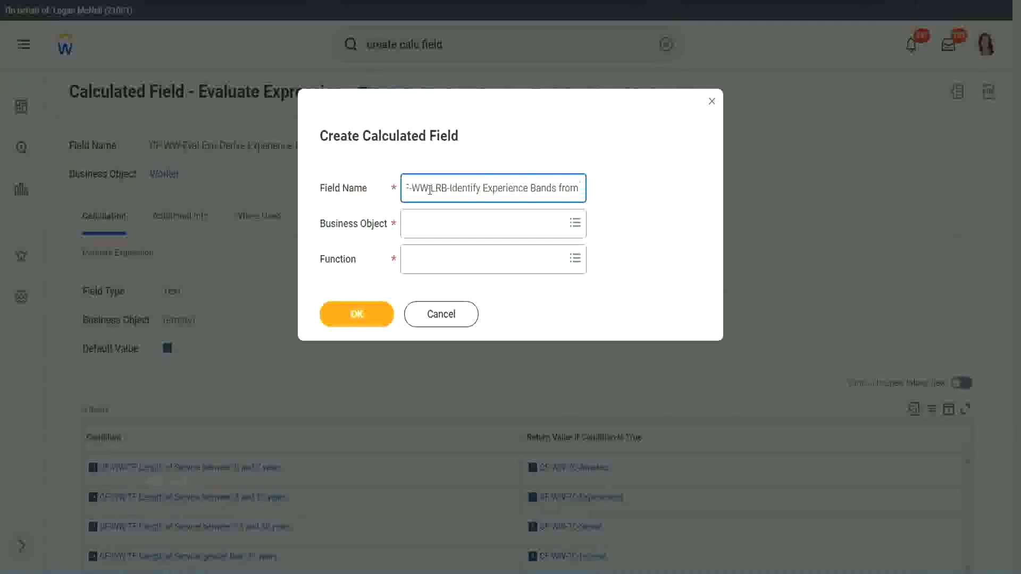
text( years of Service)
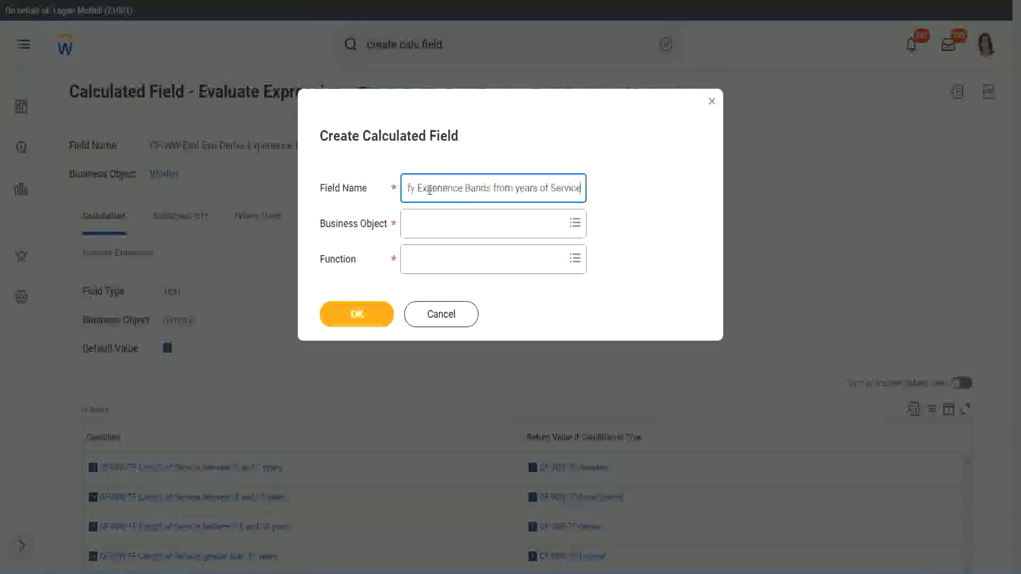
Set the business object to Worker and the function to Lookup Range Band, and confirm the new calculated field.
key(Tab)
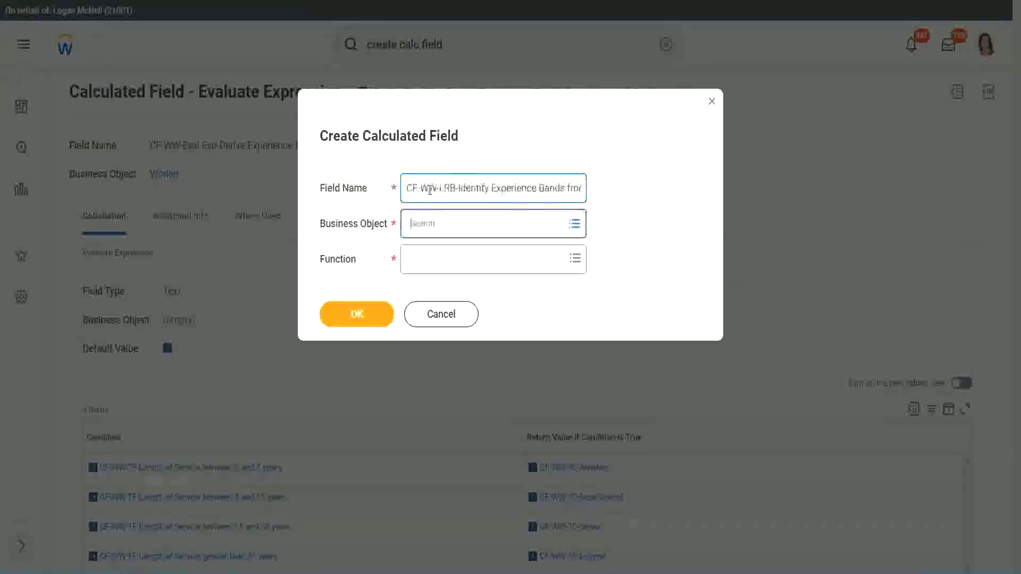
text(wor)
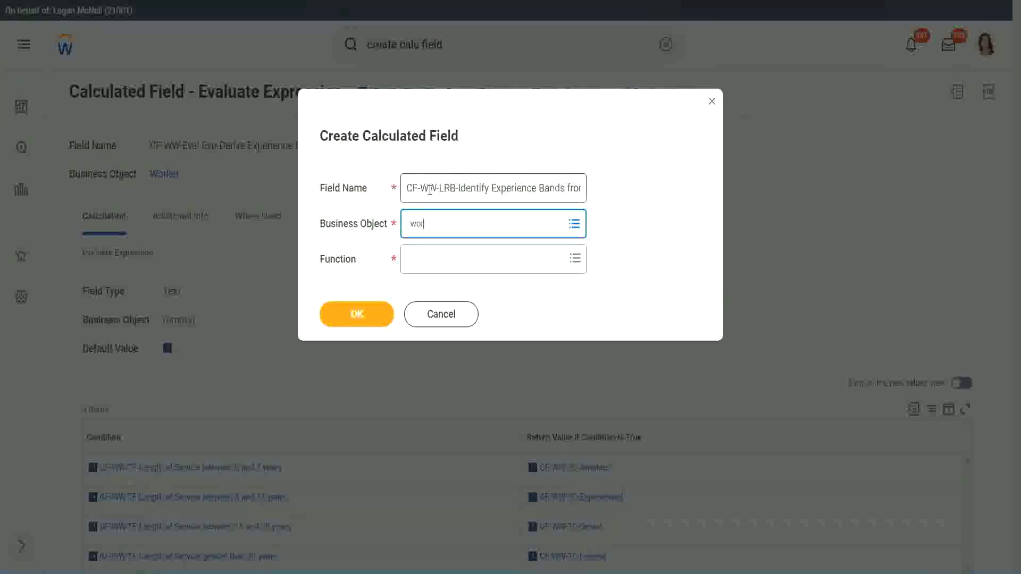
text(ker)
key(Return)
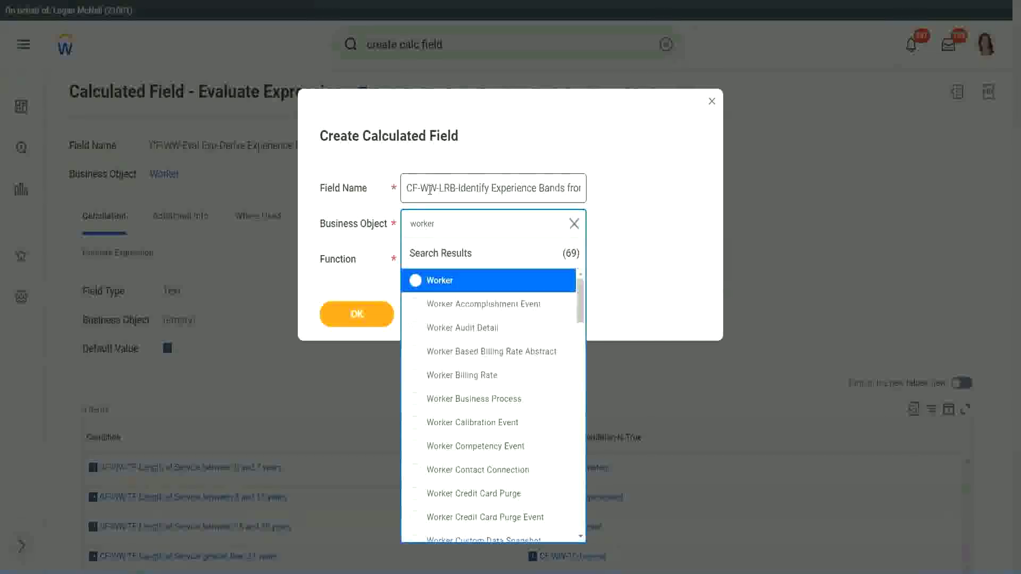
key(Return)
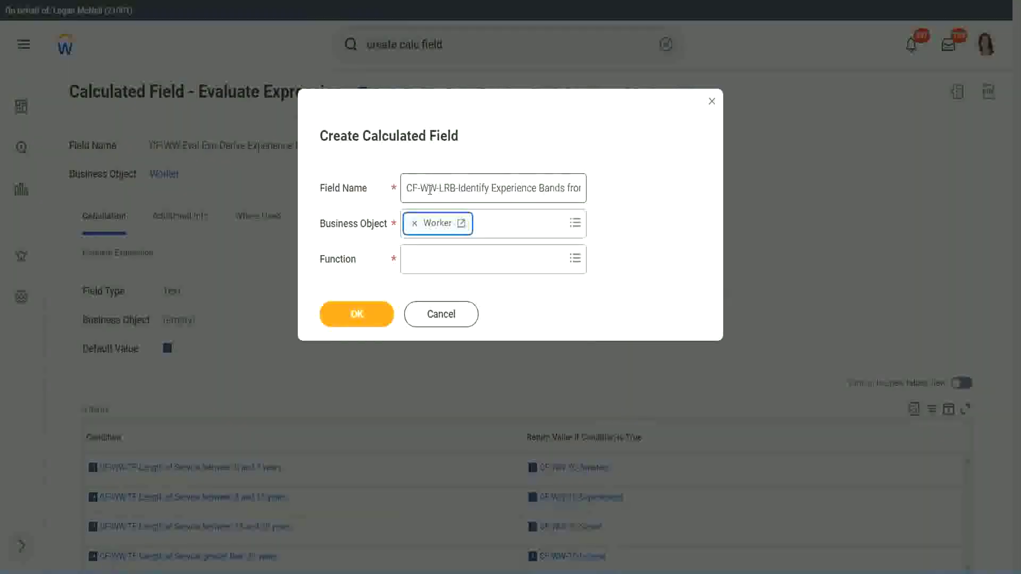
key(Tab)
text(lrb)
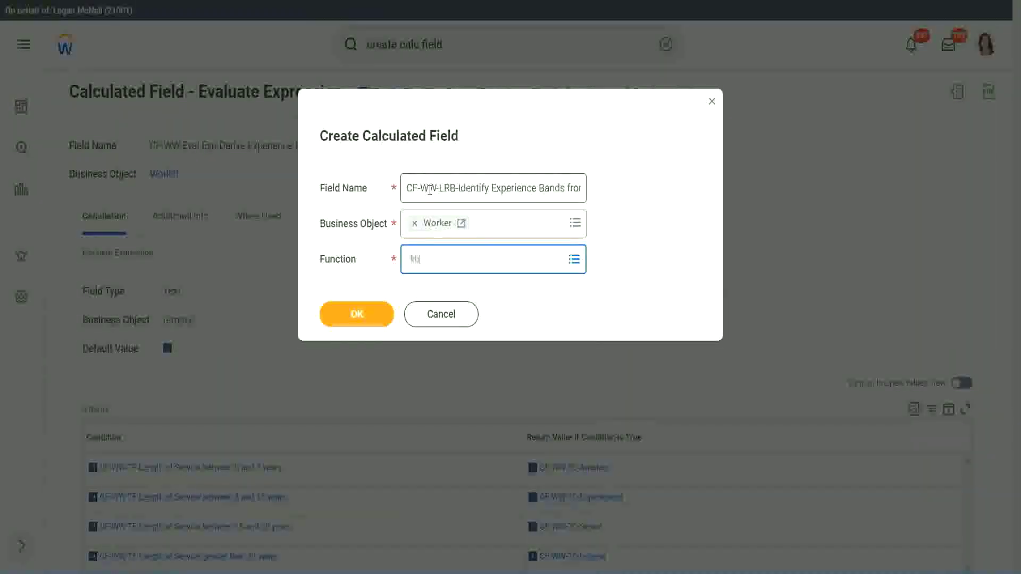
key(Return)
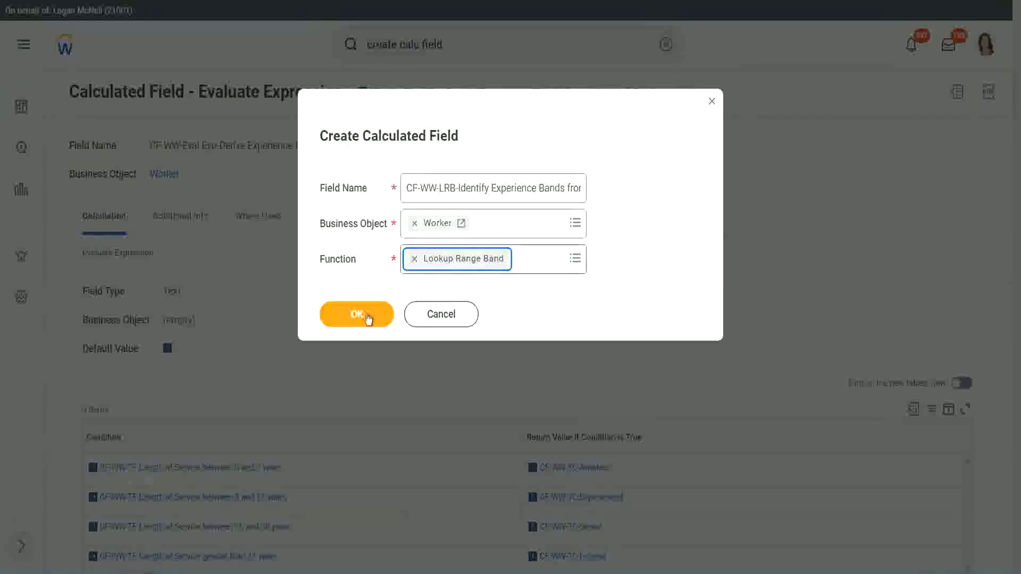
click(364, 315)
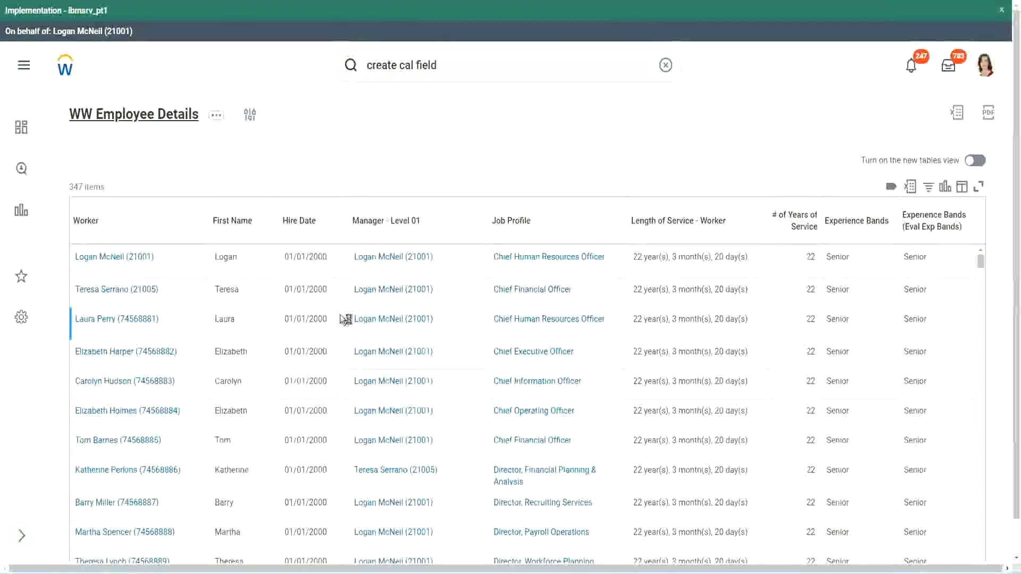
Copy the field name "CF-WW-Convert Text To Number-Number of Years from Length of Service" from the WW Employee Details report definition's columns.
scroll(337, 349, down, 5)
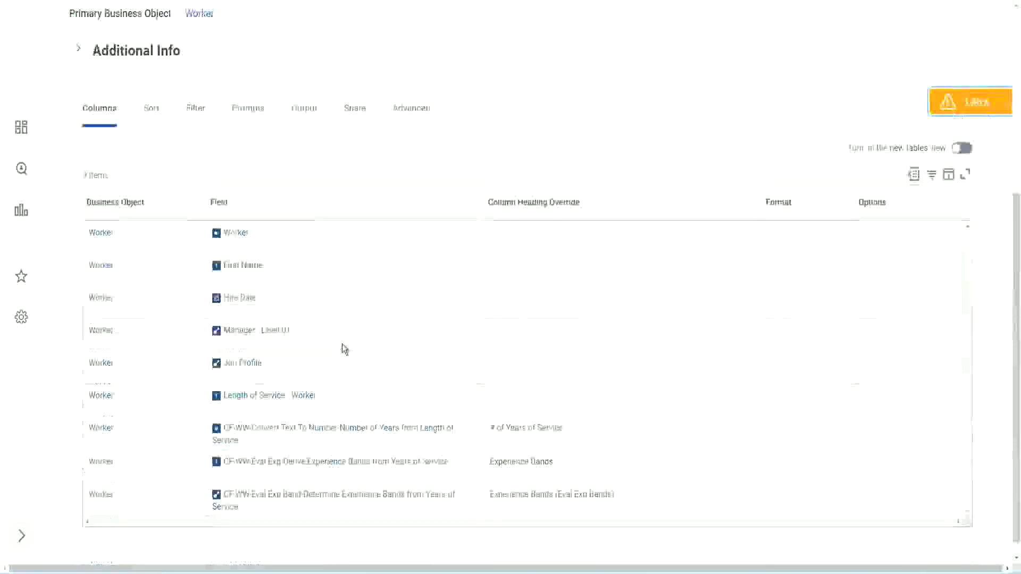
right_click(323, 416)
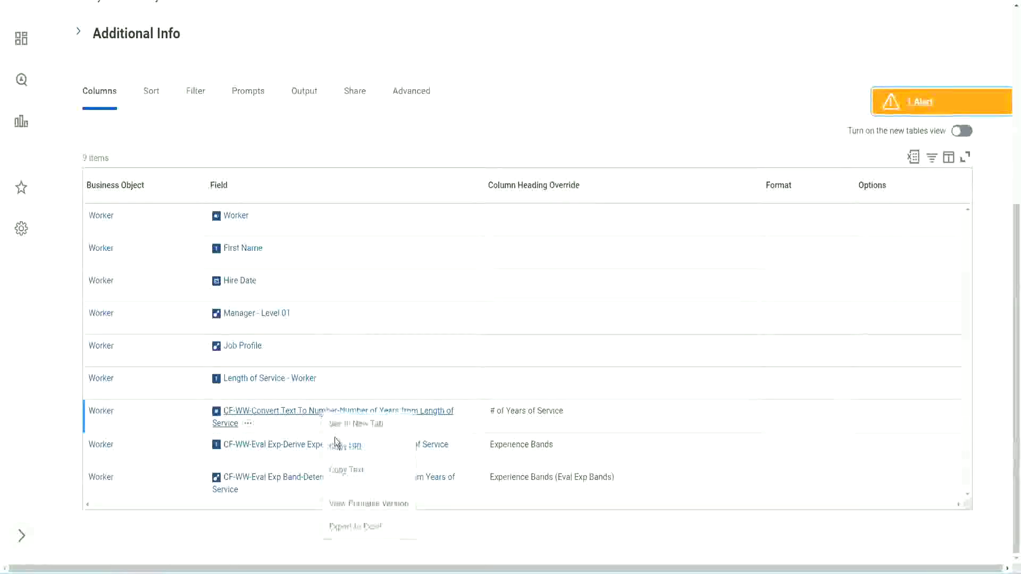
click(351, 473)
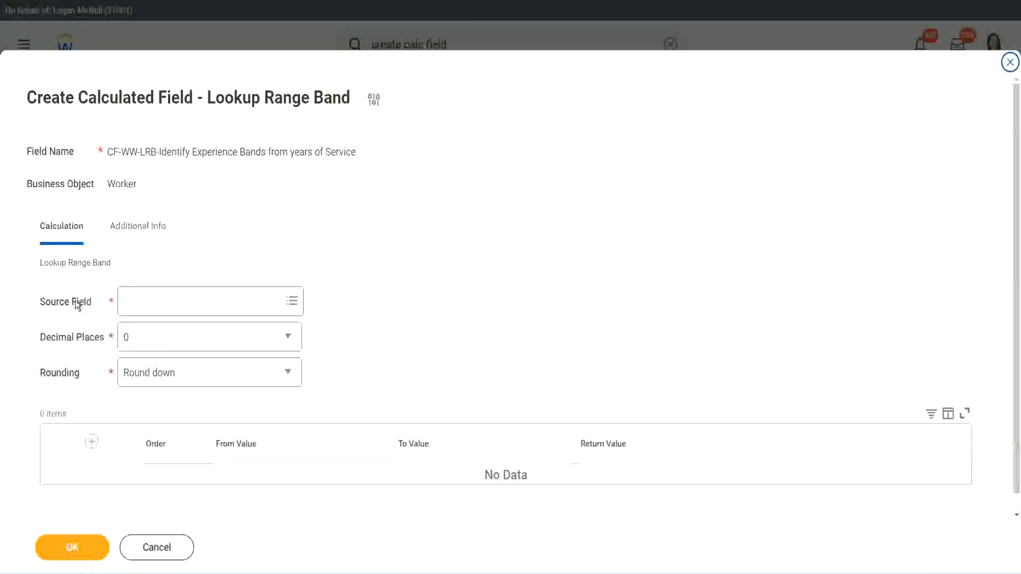
Set the lookup's source field to the copied "CF-WW-Convert Text To Number-Number of Years from Length of Service".
click(159, 303)
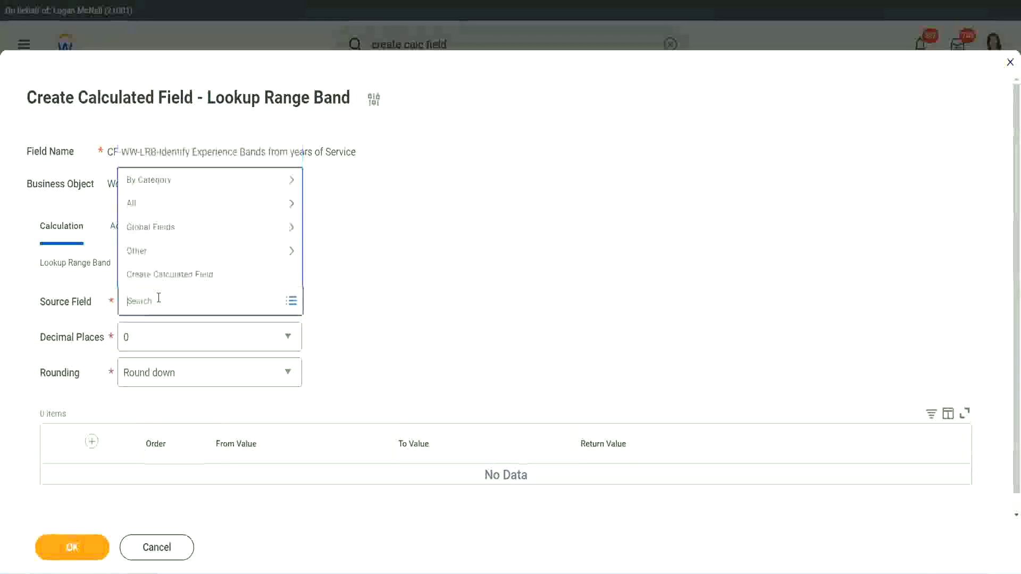
key(ctrl+v)
key(Return)
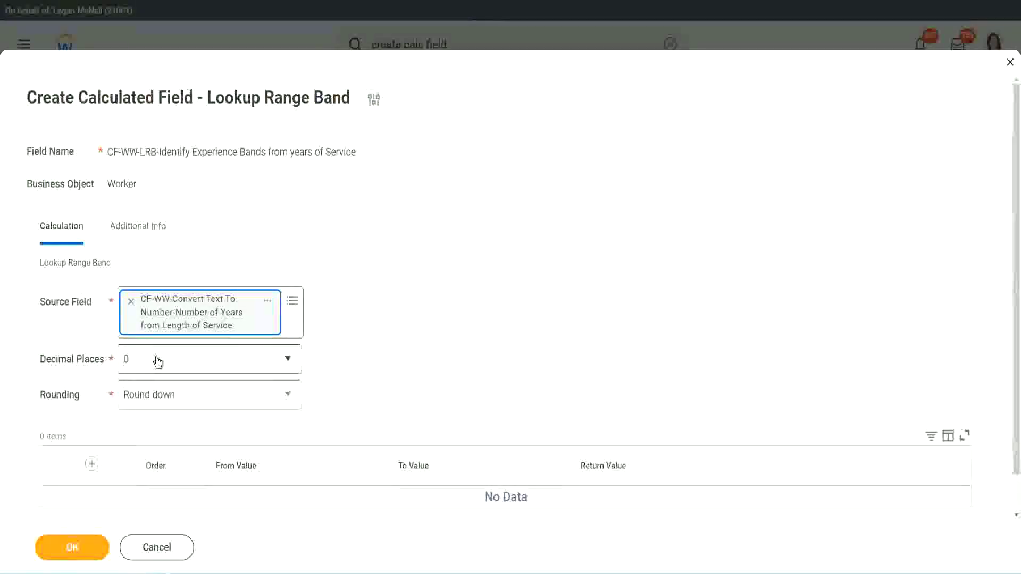
Check the decimal places options, keeping 0, and set the rounding method to Round.
click(199, 366)
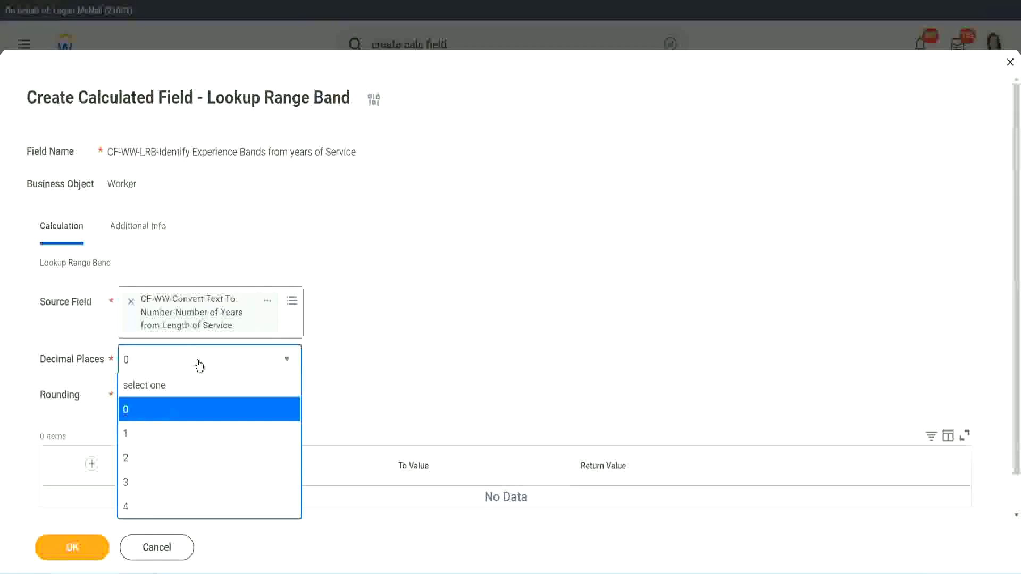
click(398, 350)
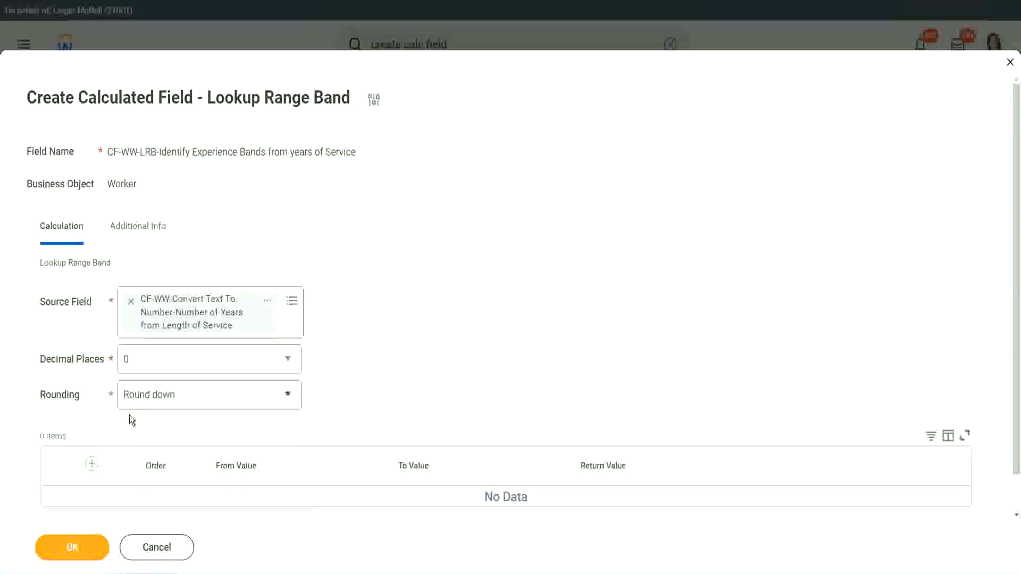
click(164, 398)
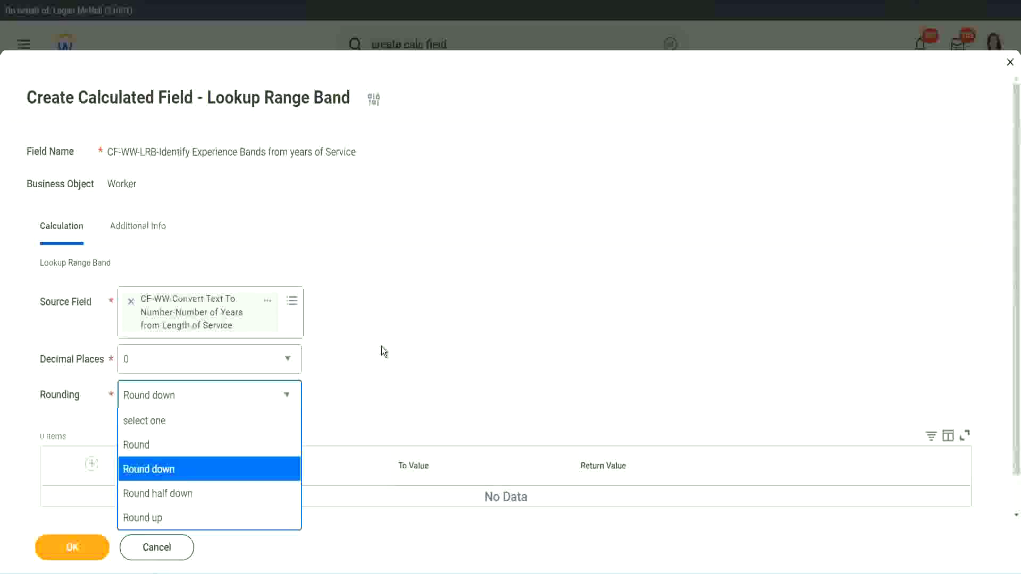
click(359, 392)
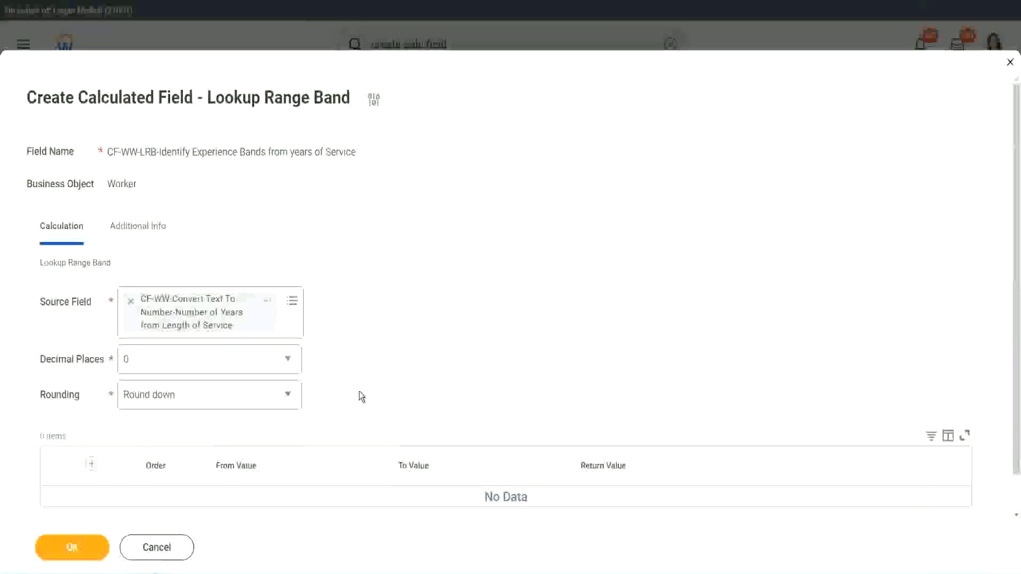
click(176, 400)
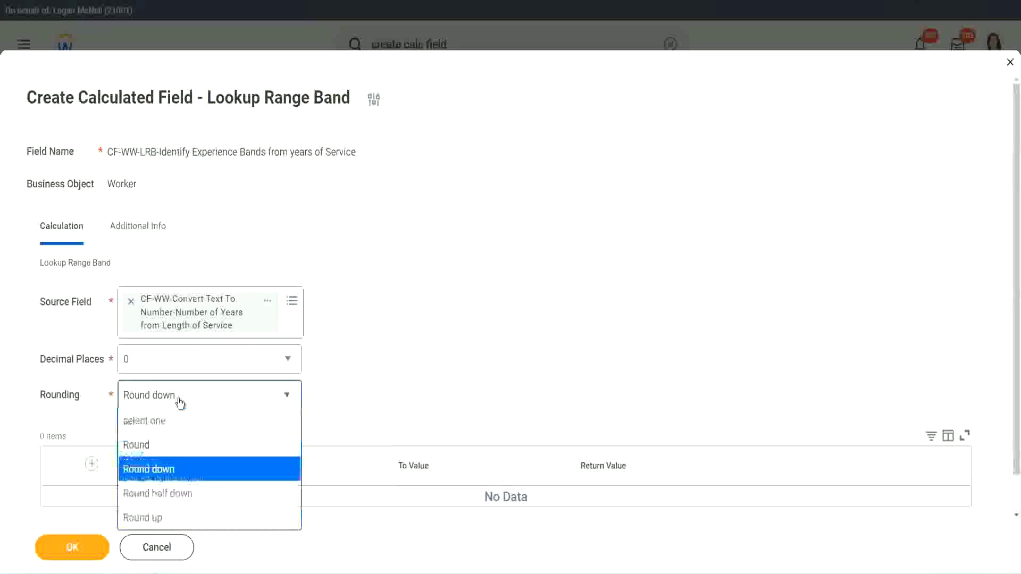
click(171, 447)
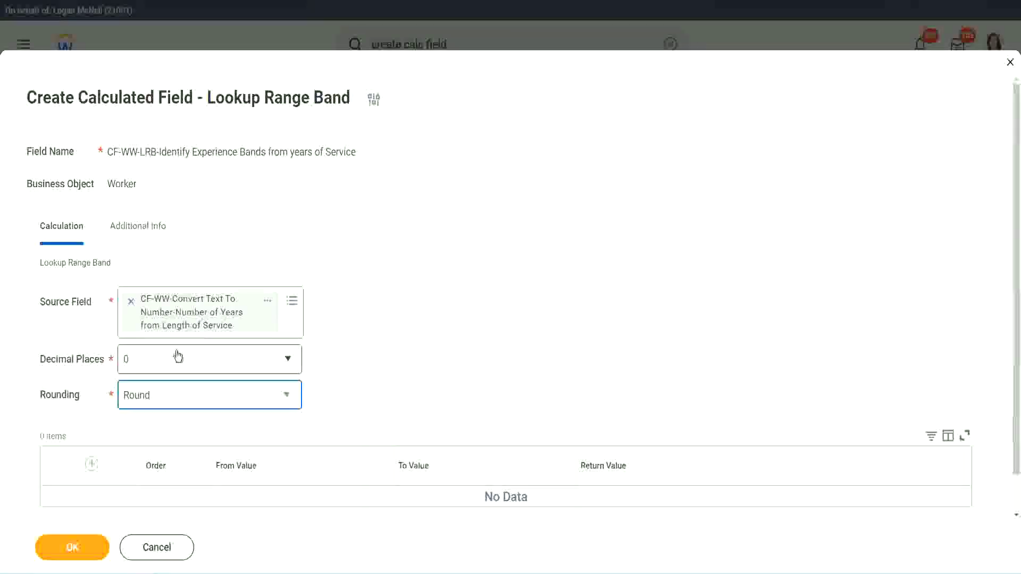
Add the first range band row with From Value 0 and To Value 7.
click(94, 464)
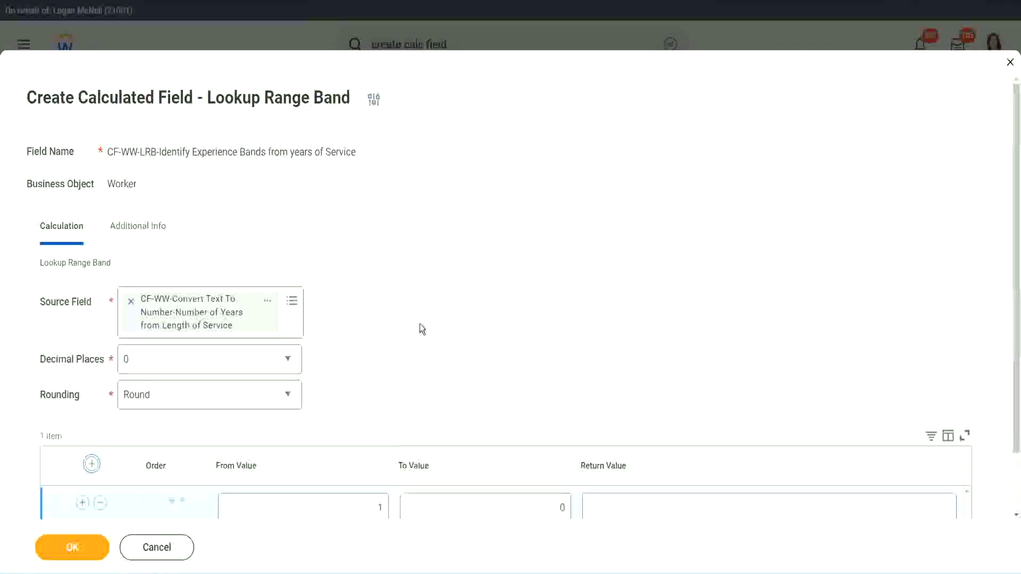
scroll(427, 326, down, 2)
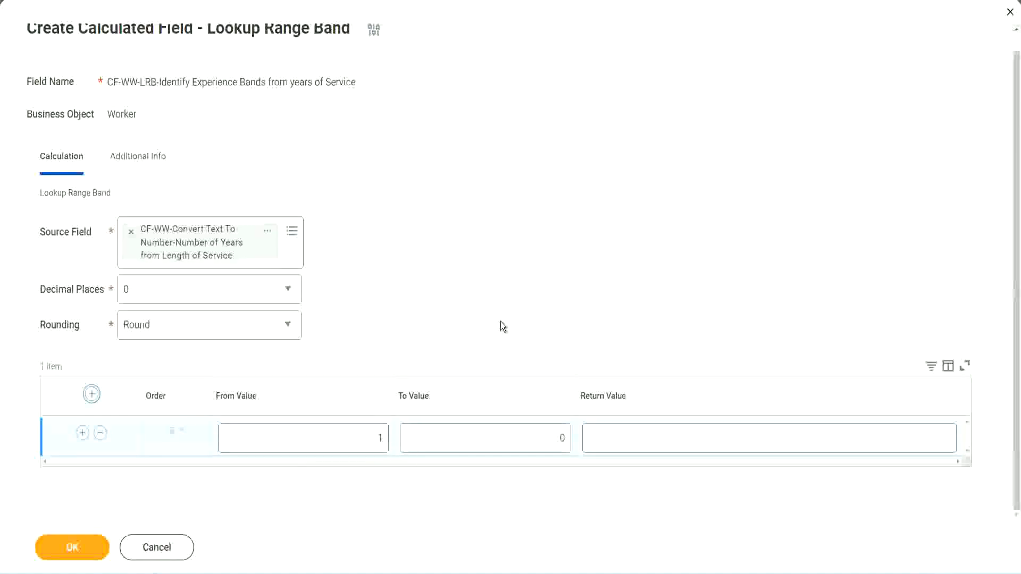
double_click(372, 442)
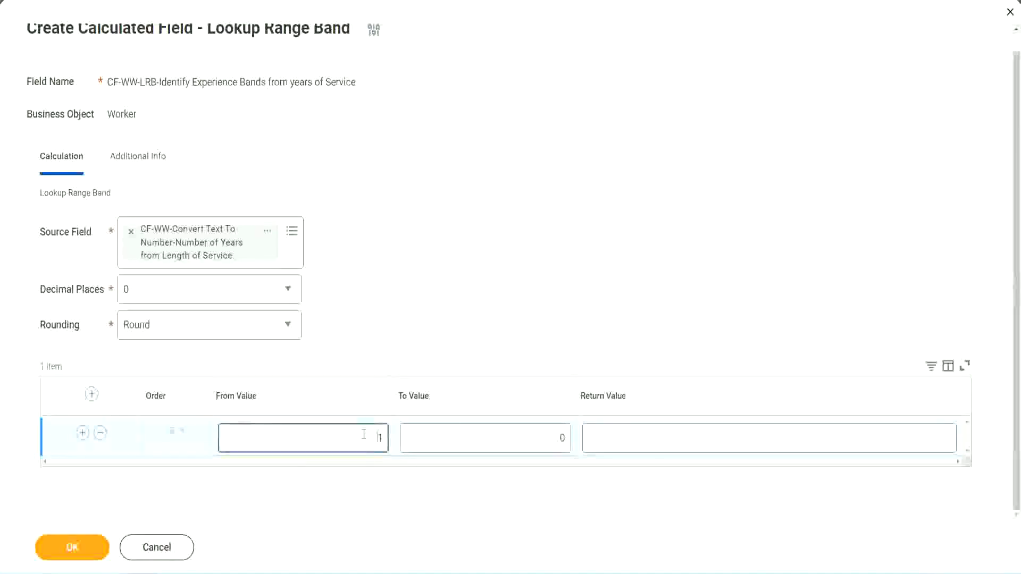
text(0)
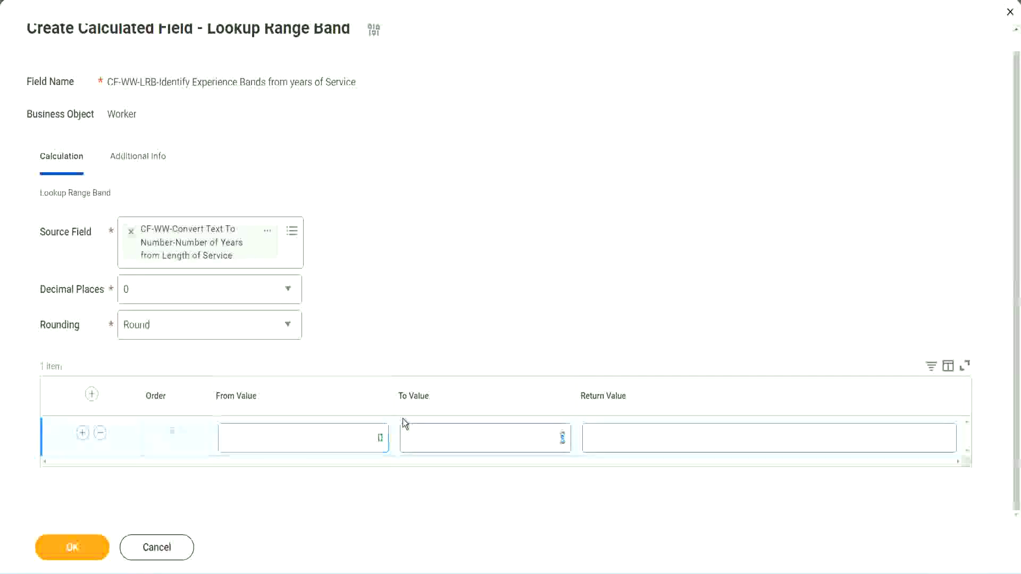
key(Tab)
text(7)
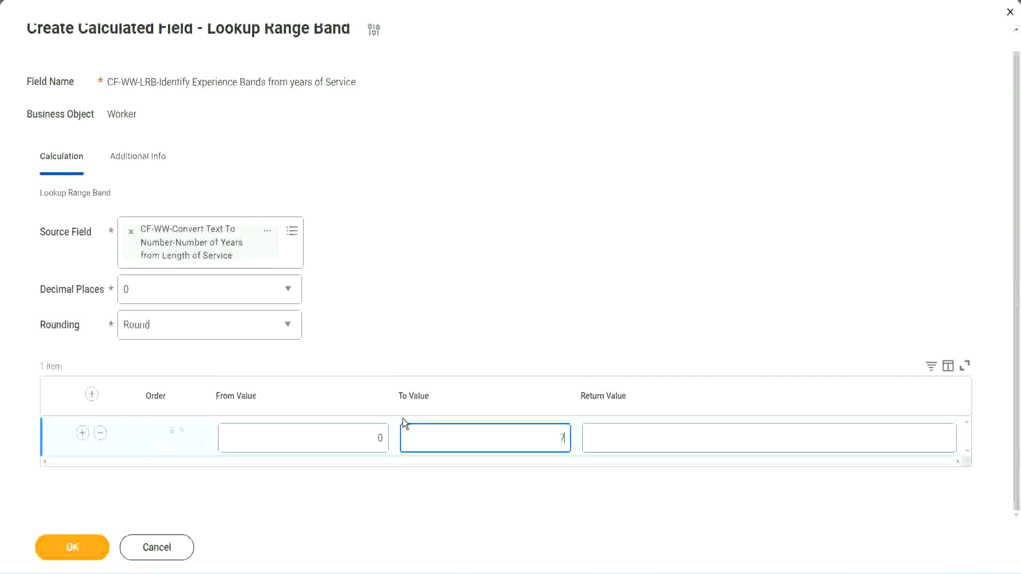
key(Tab)
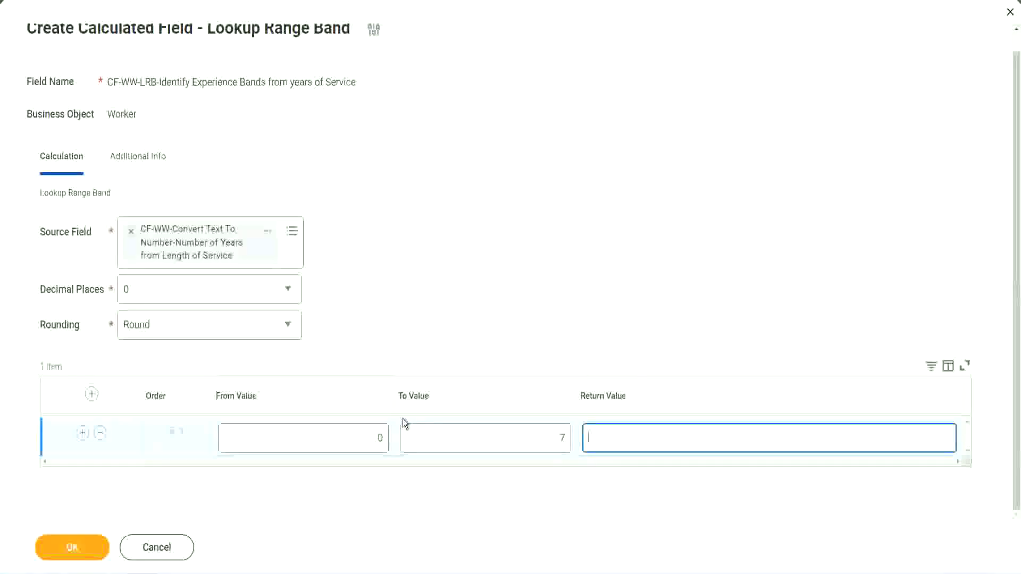
Set the first range band's return value to Amateur.
text(Amateur)
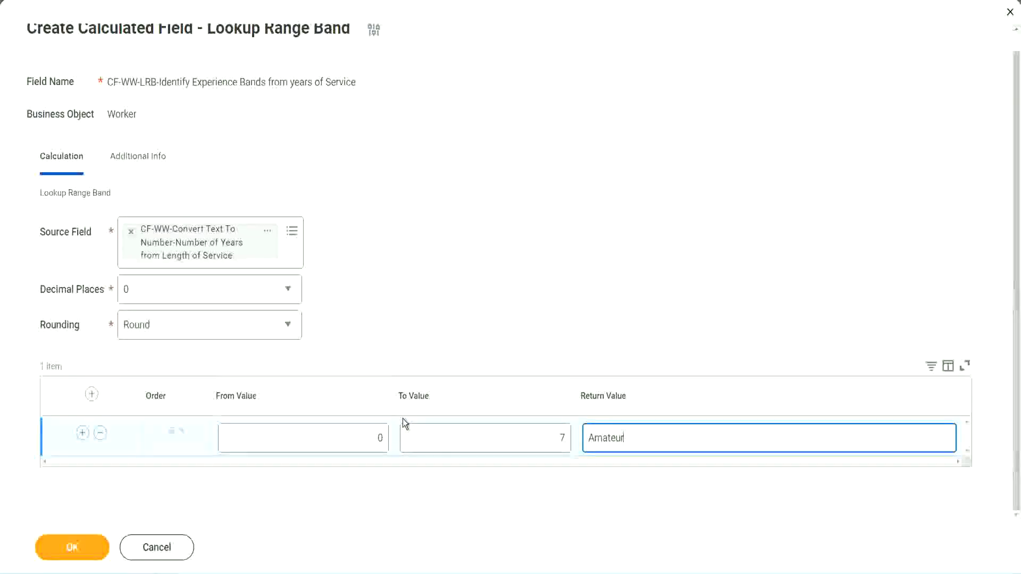
click(354, 439)
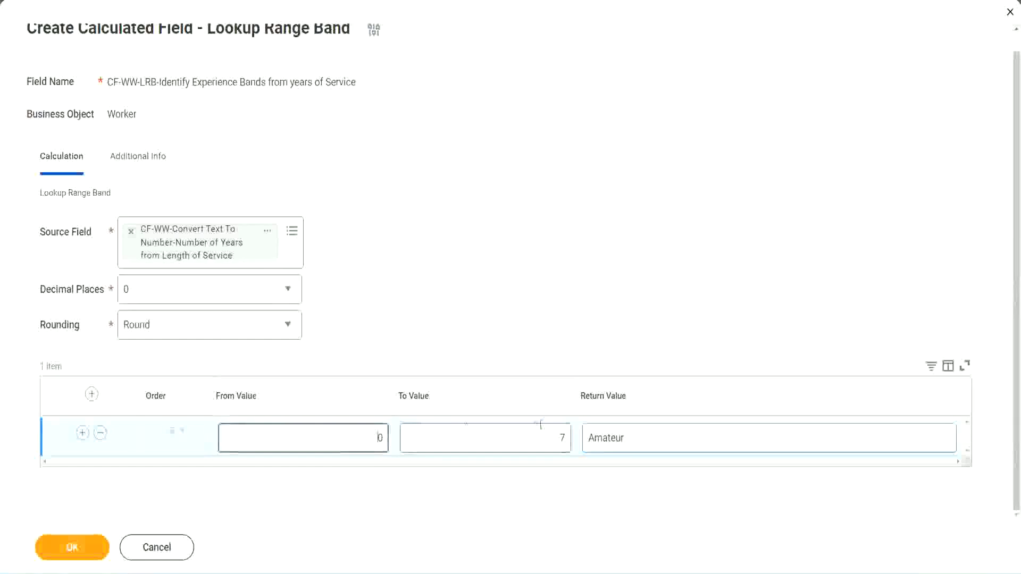
click(552, 431)
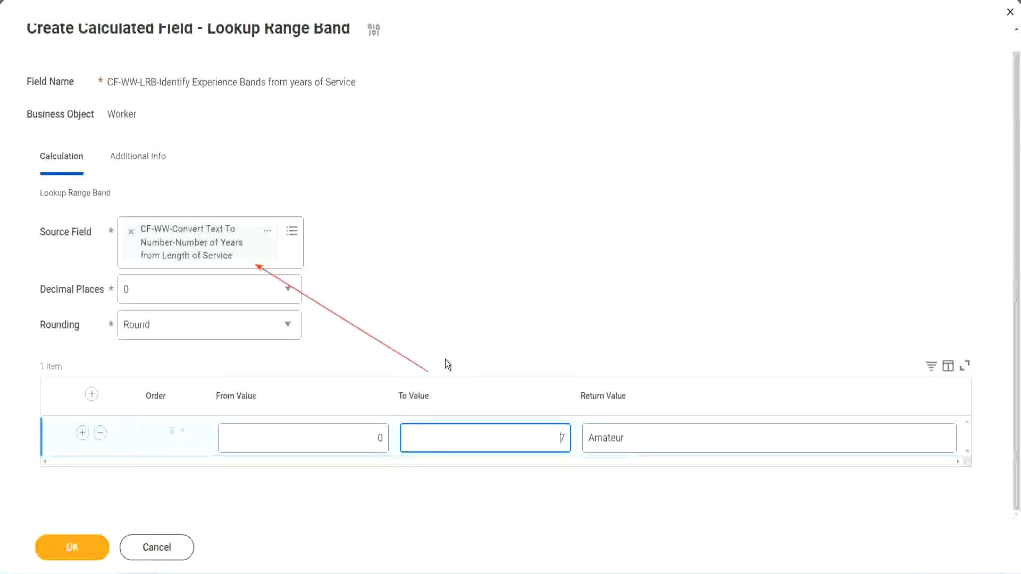
Add a second range band from 8 to 15 with the return value Experienced.
click(81, 434)
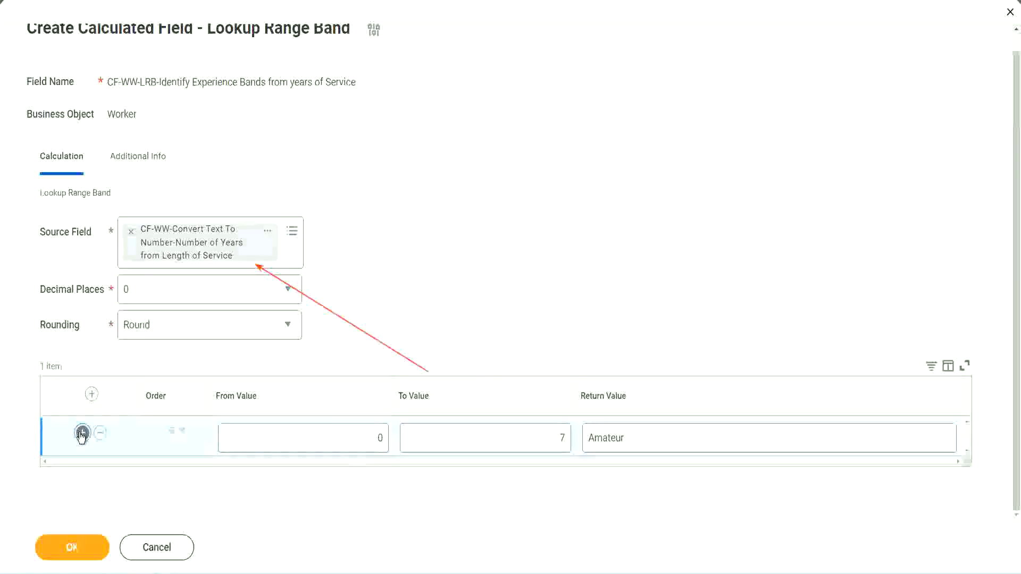
click(380, 476)
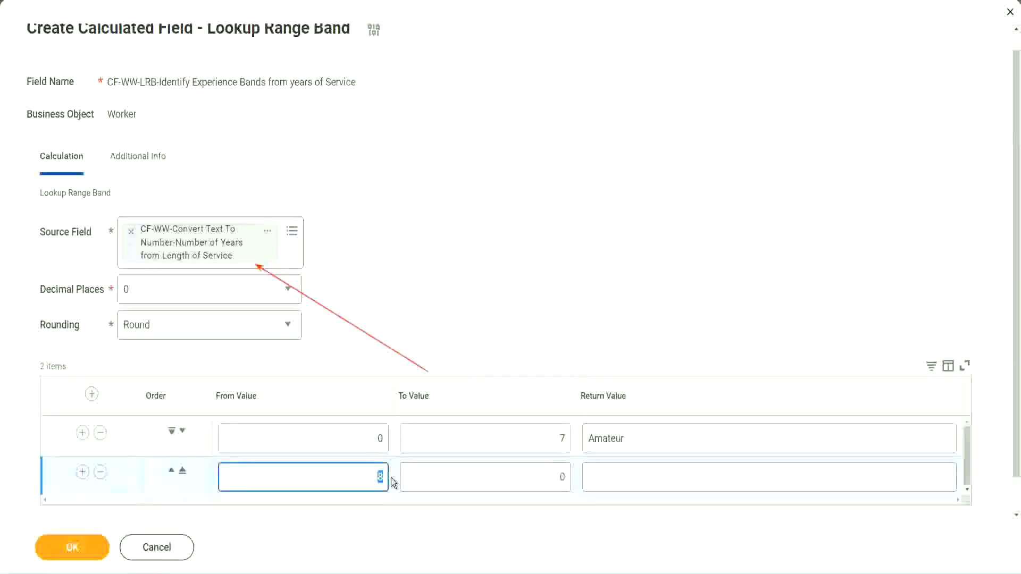
click(367, 438)
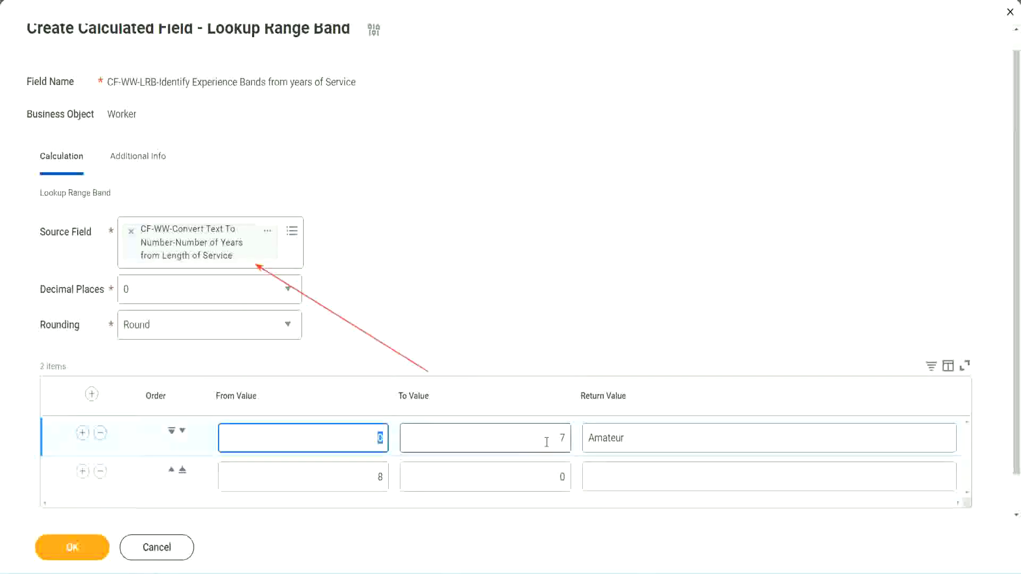
click(555, 442)
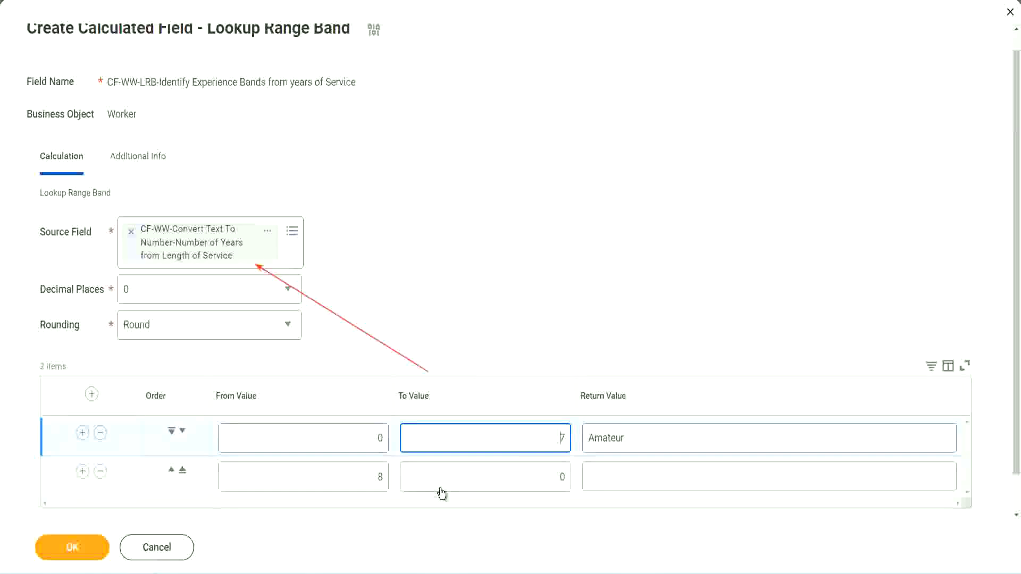
click(370, 479)
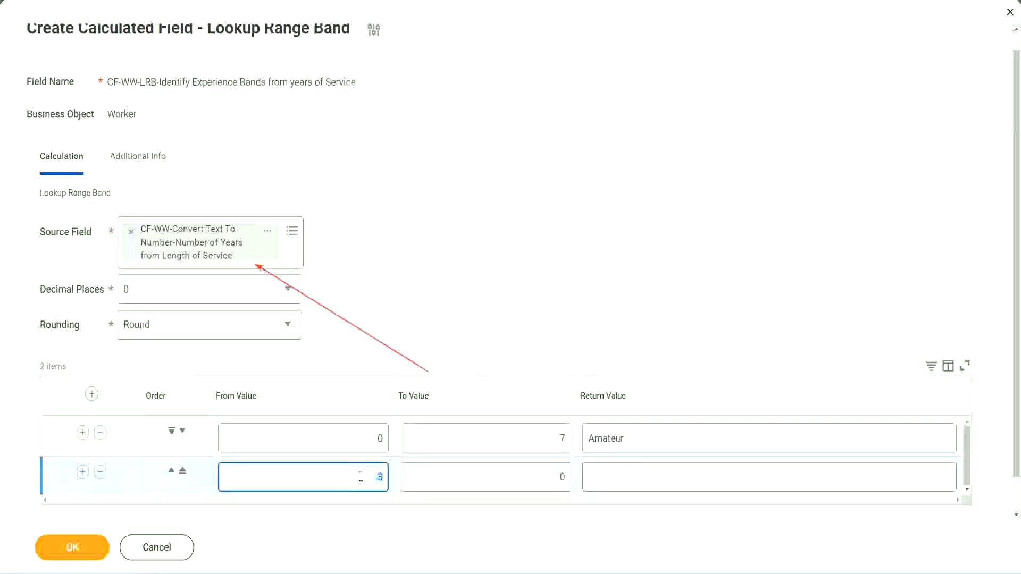
click(553, 477)
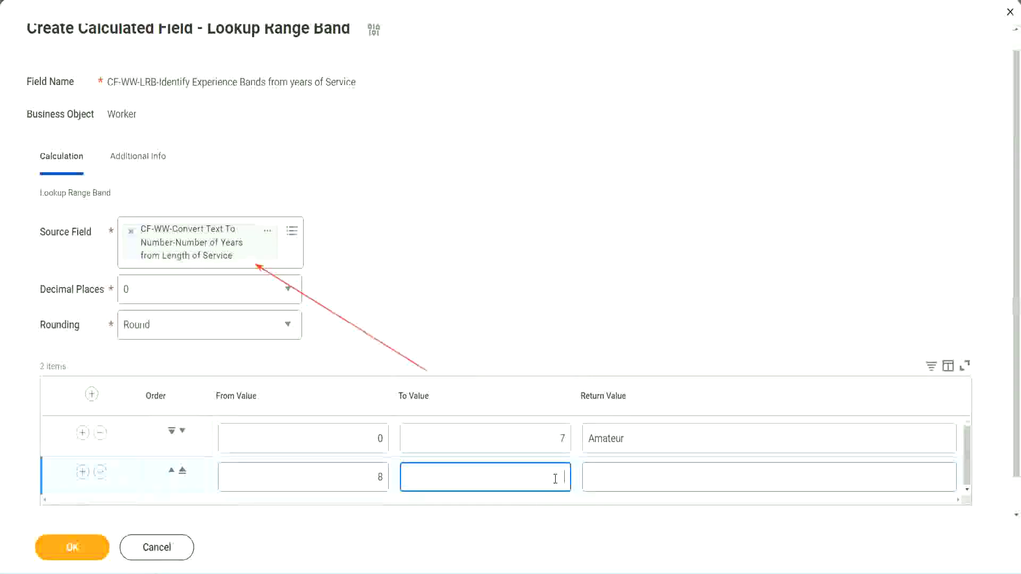
text(15)
click(629, 474)
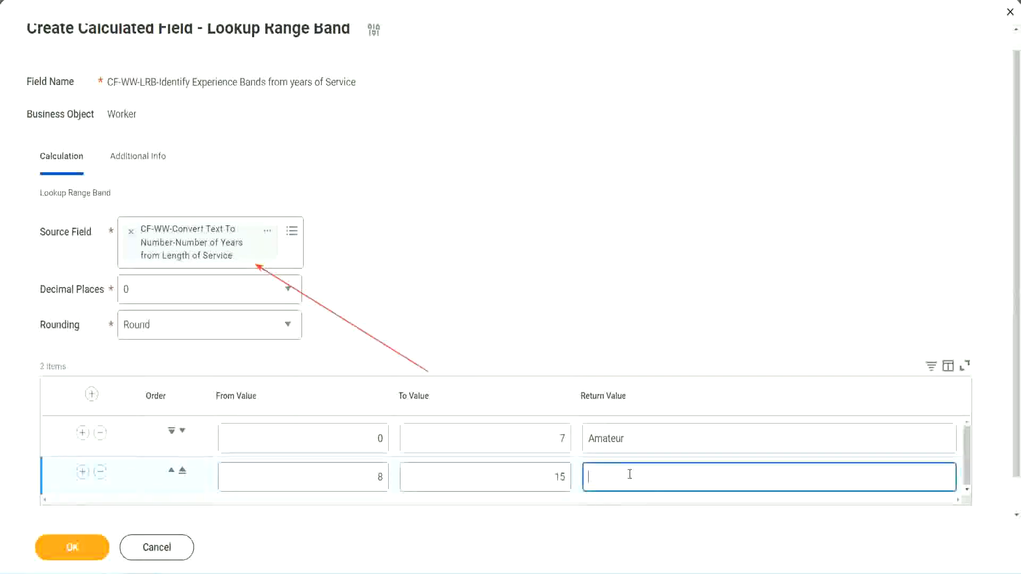
text(Experienced)
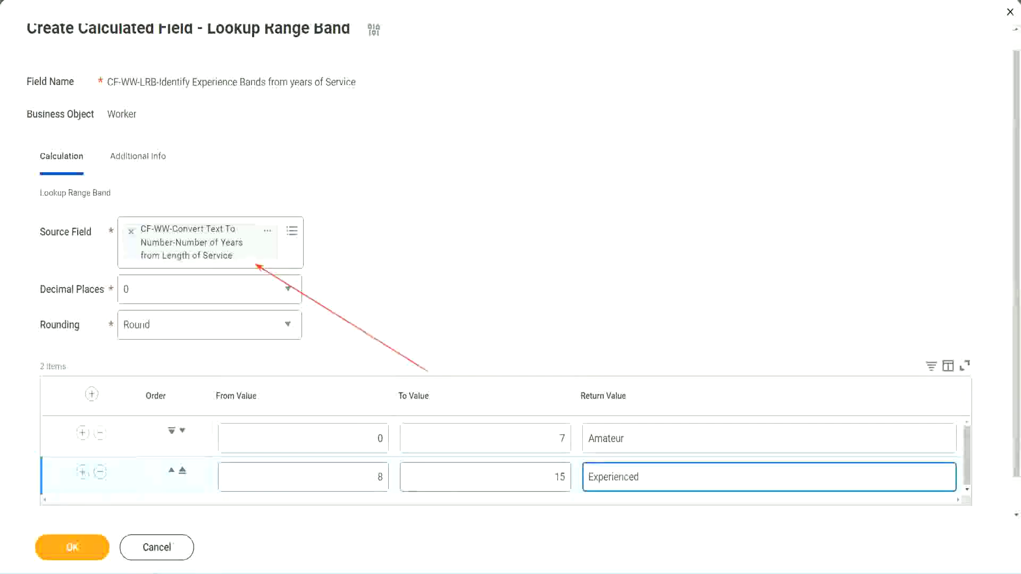
Add a third range band from 16 to 30 with the return value Senior.
click(82, 473)
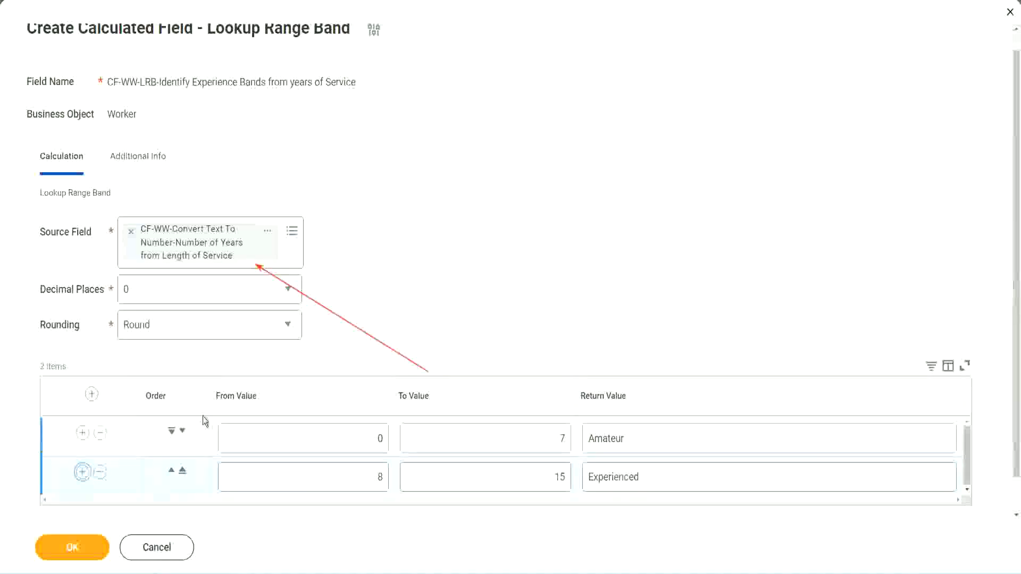
scroll(306, 329, down, 2)
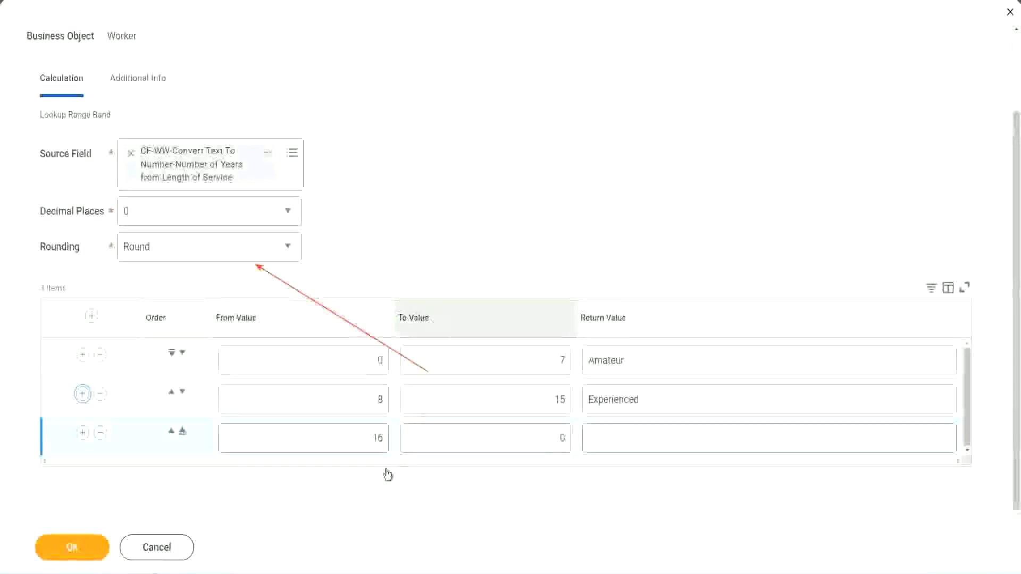
click(353, 443)
click(514, 438)
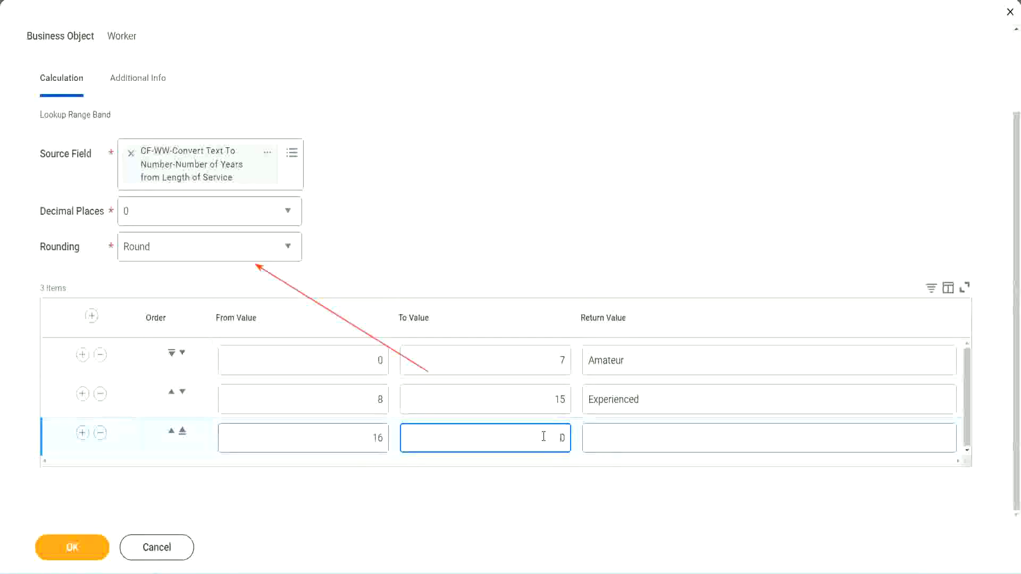
text(3)
key(Tab)
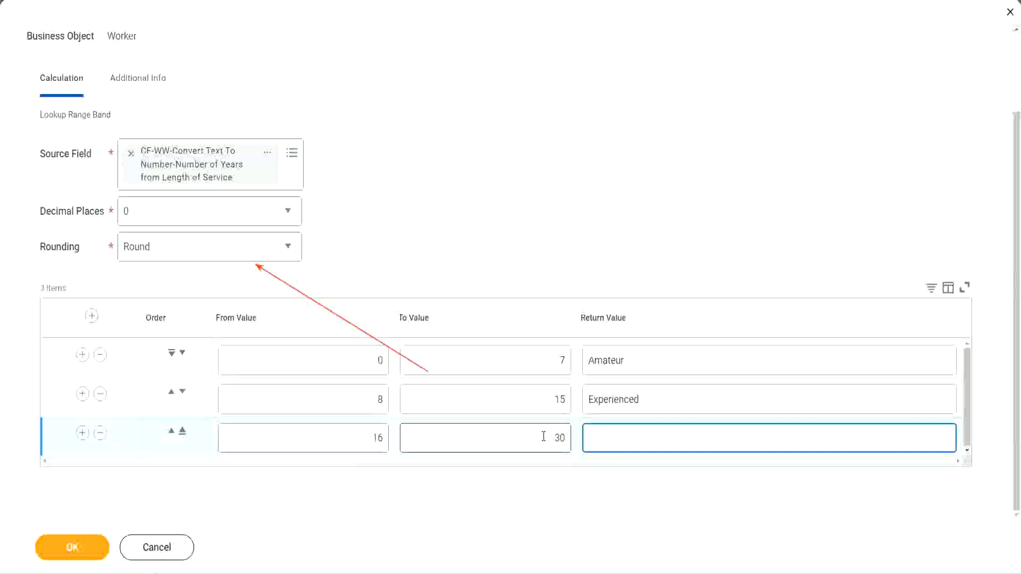
text(L)
key(BackSpace)
text(Senior)
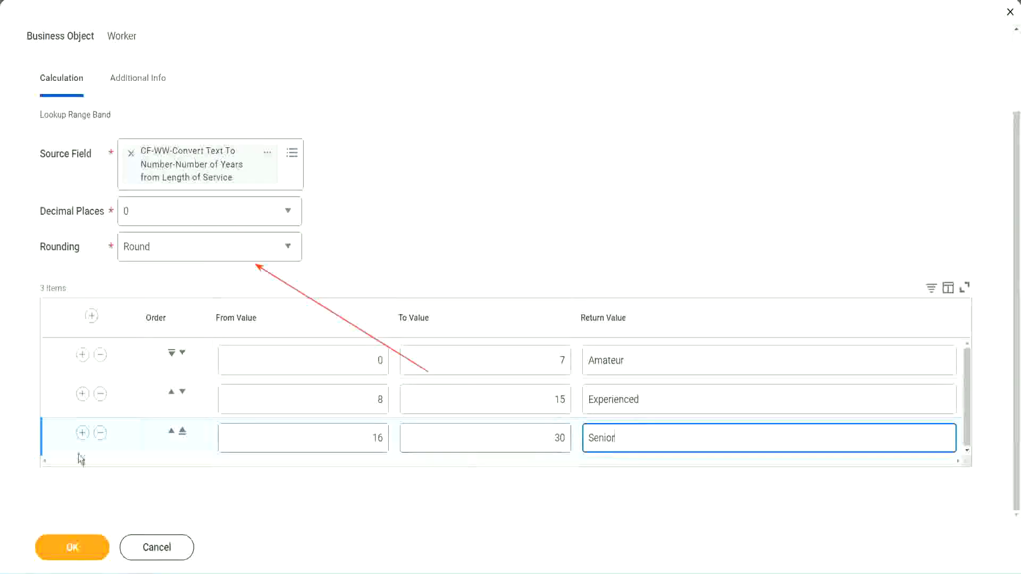
Add a fourth range band from 31 to 1000 with the return value Legend.
click(82, 434)
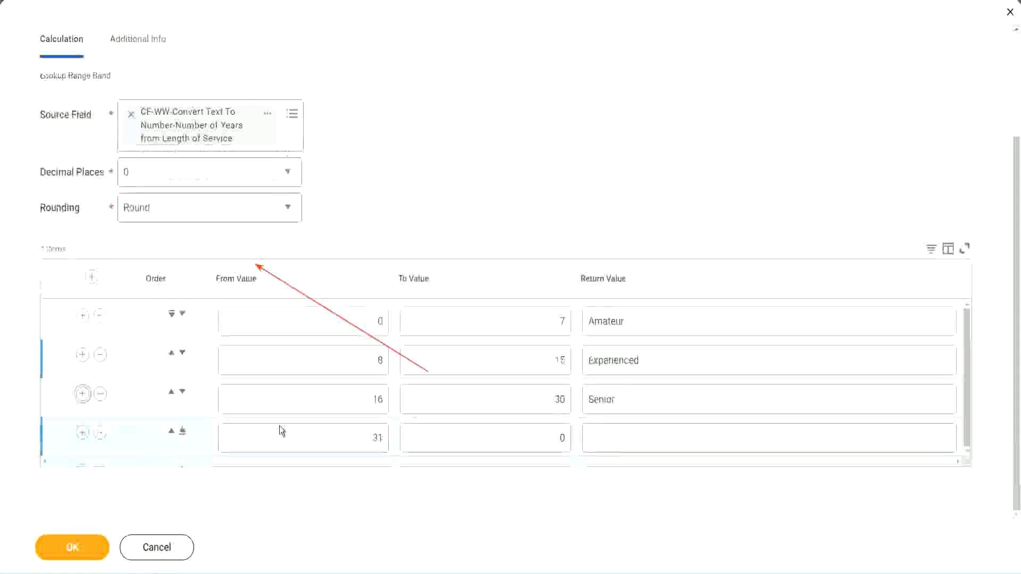
click(336, 432)
double_click(385, 433)
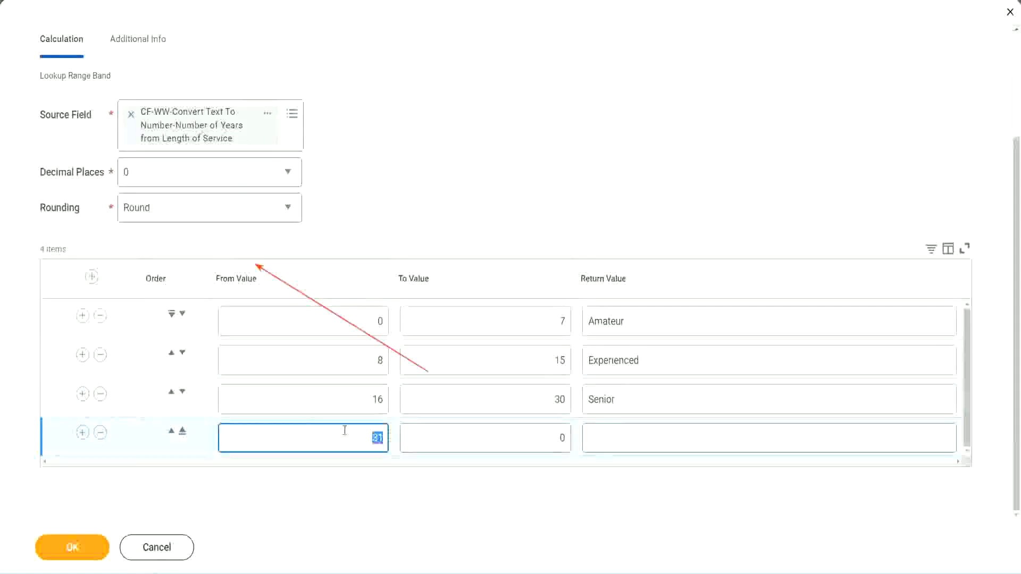
click(550, 438)
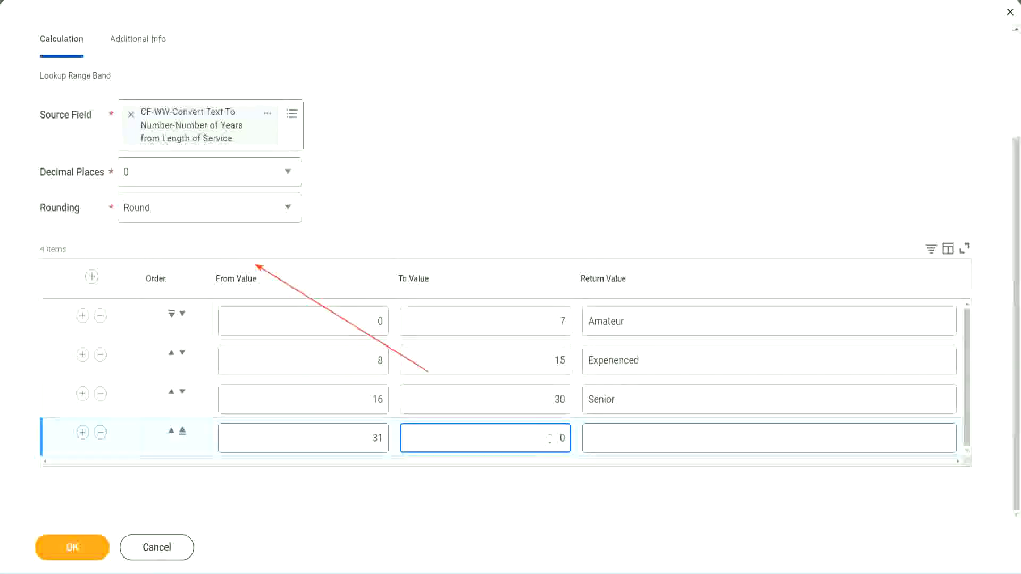
text(1000)
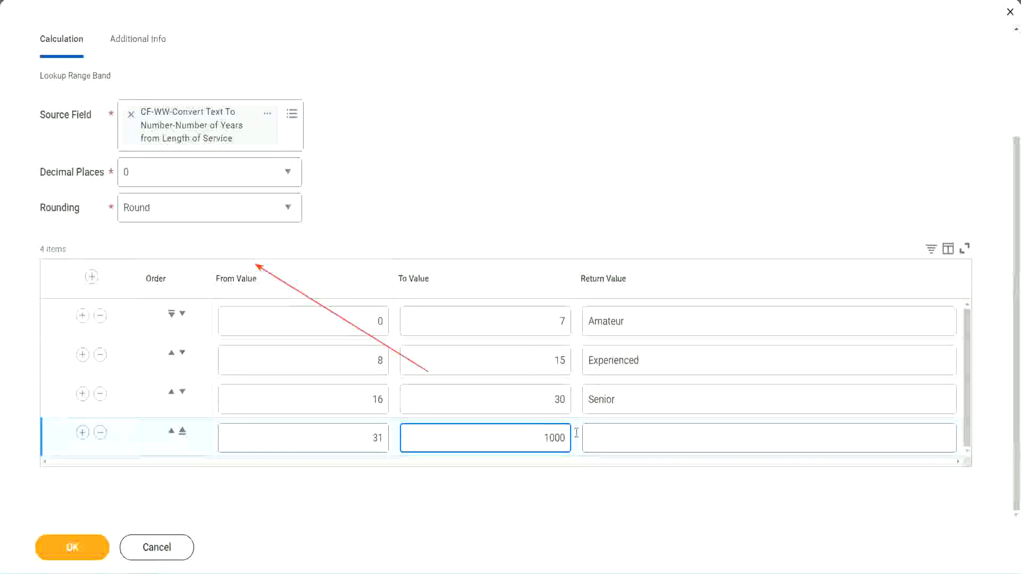
drag(530, 435, 595, 433)
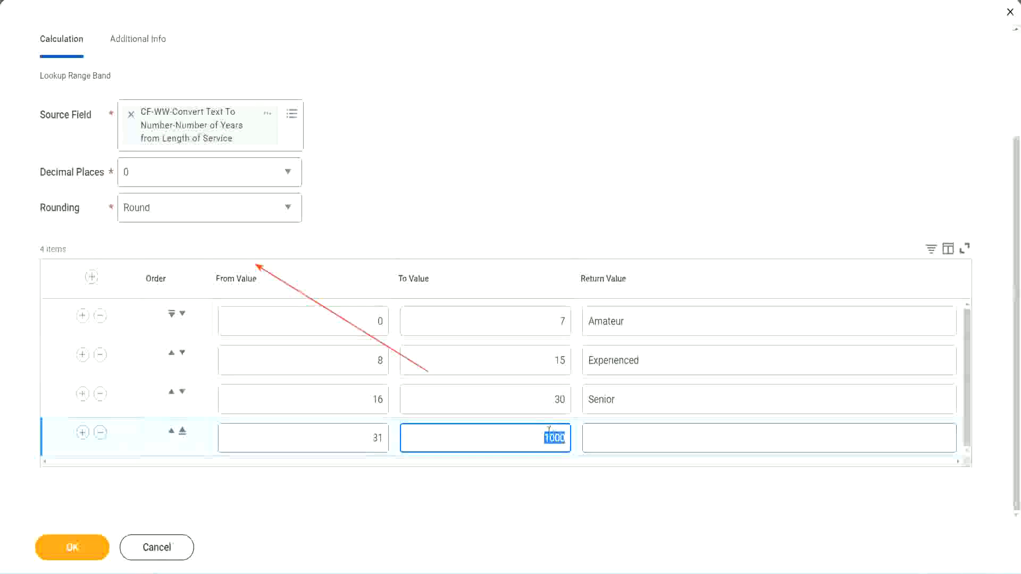
drag(535, 433, 572, 435)
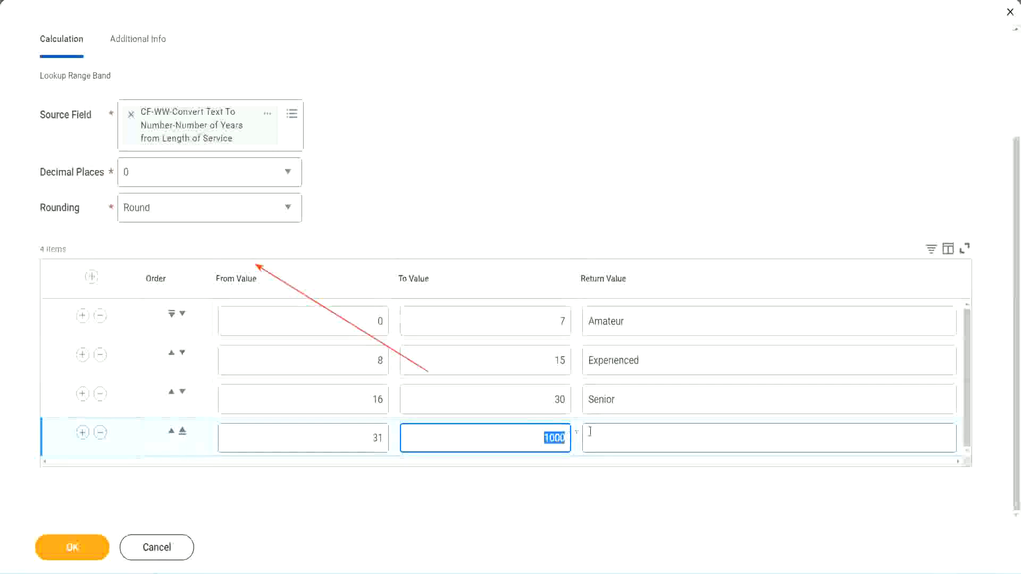
click(637, 438)
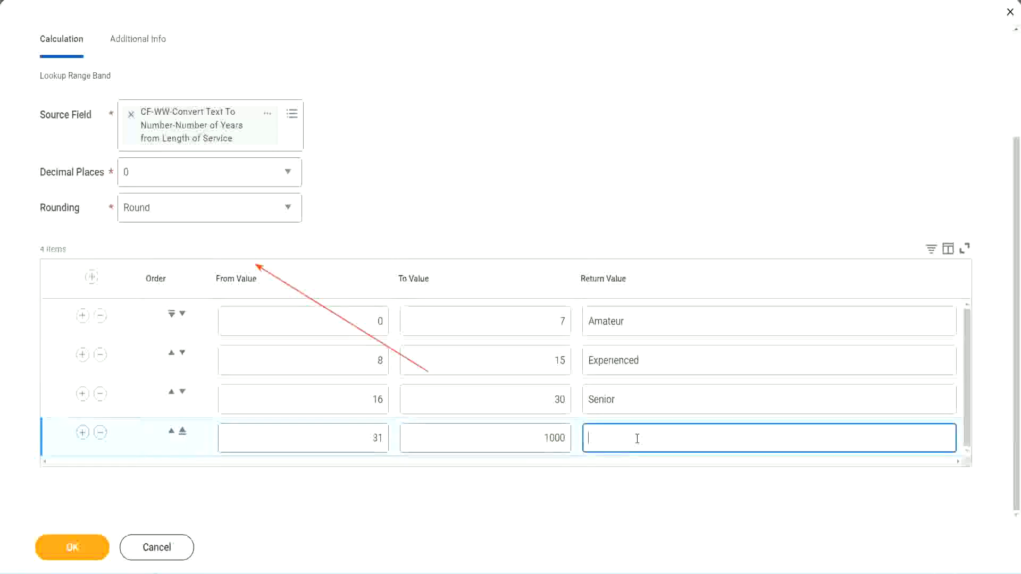
text(Legend)
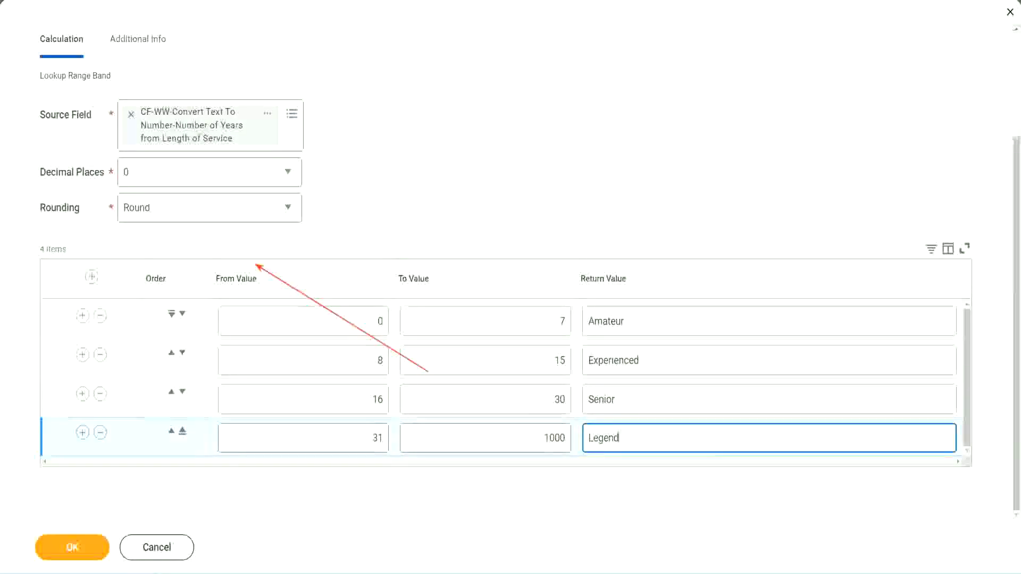
click(476, 175)
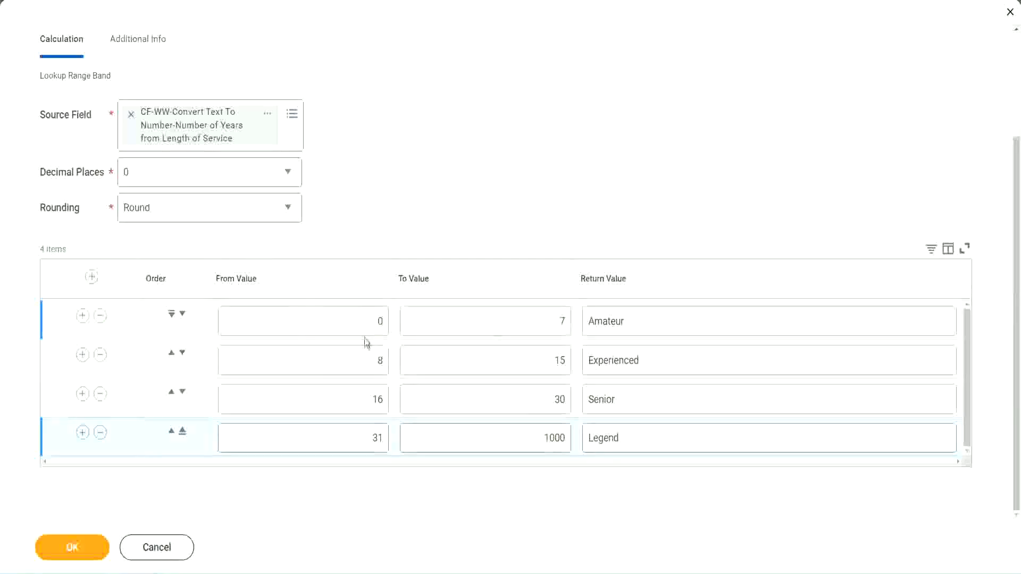
Review the range limits and return values of the four experience bands.
double_click(662, 320)
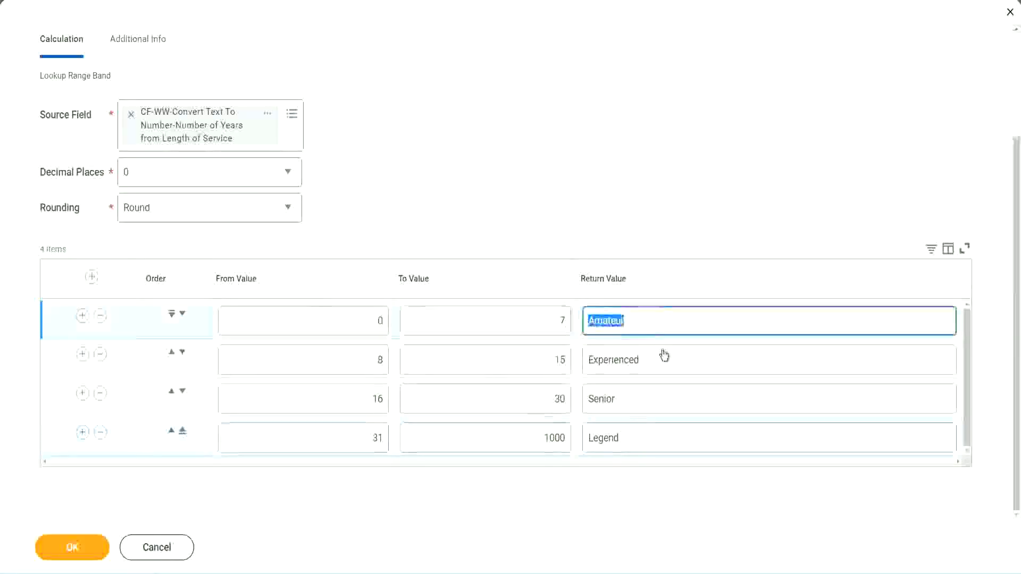
double_click(653, 362)
double_click(645, 400)
double_click(644, 438)
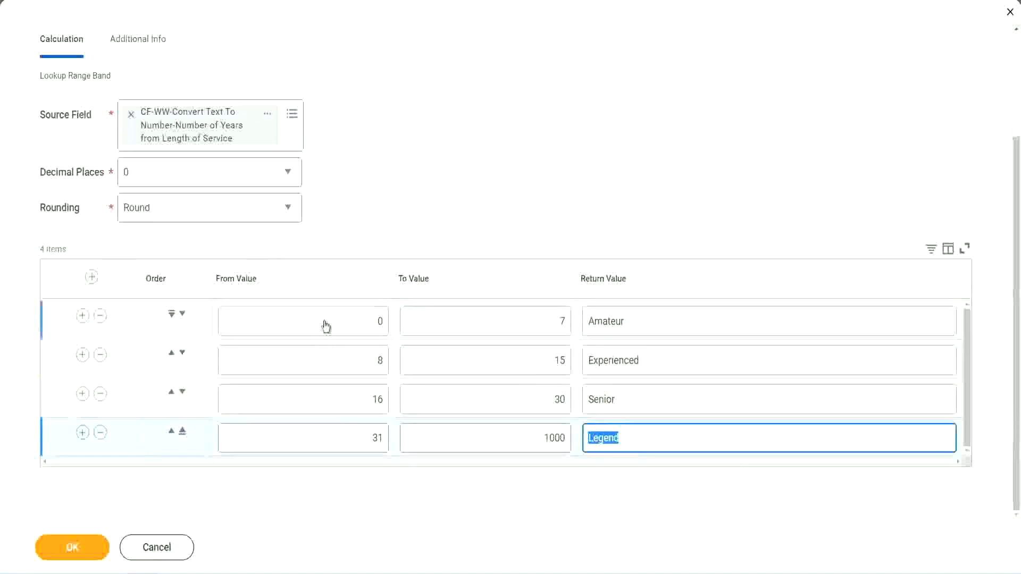
double_click(372, 321)
click(523, 315)
click(669, 327)
click(660, 364)
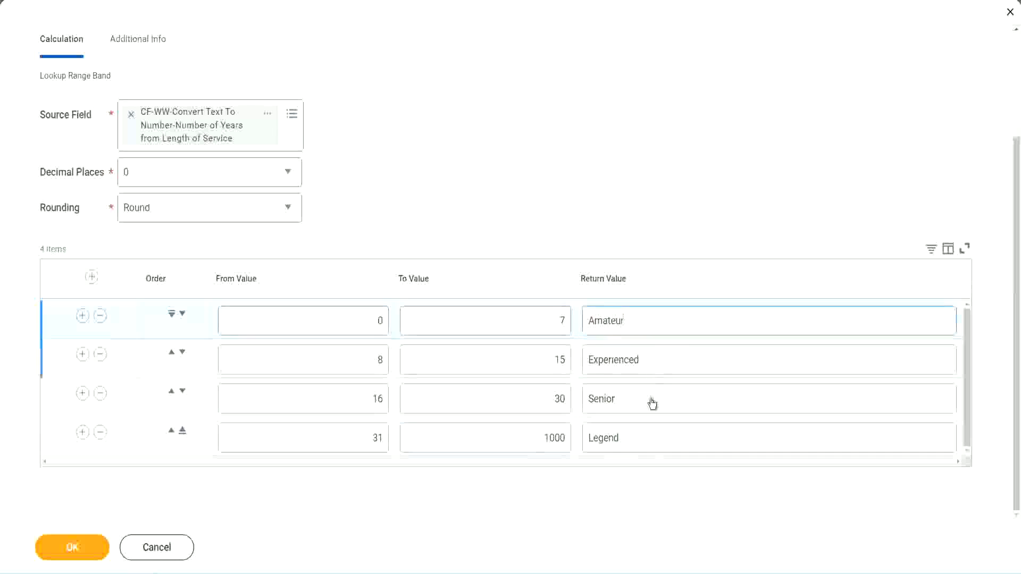
click(651, 403)
click(642, 434)
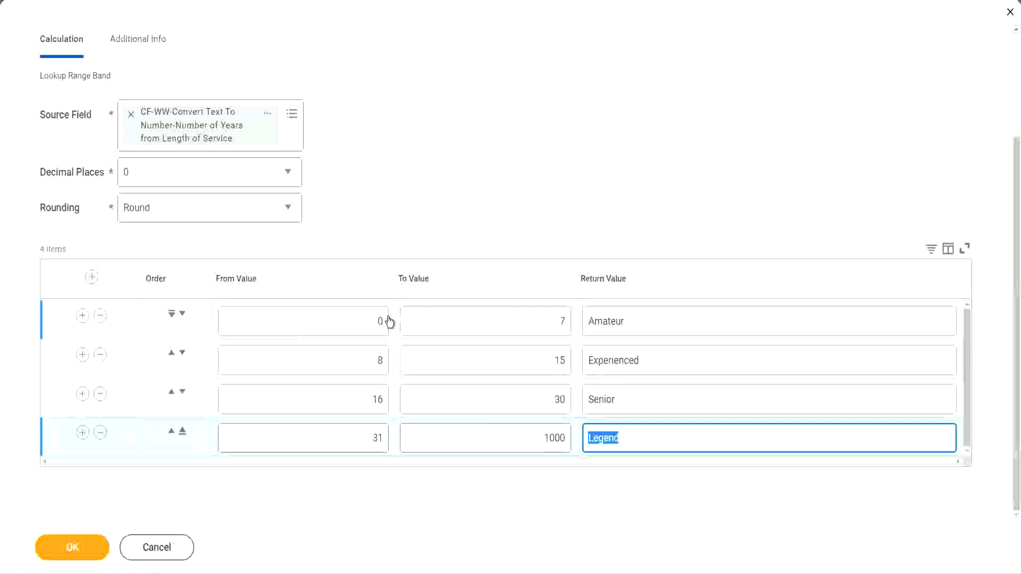
click(494, 258)
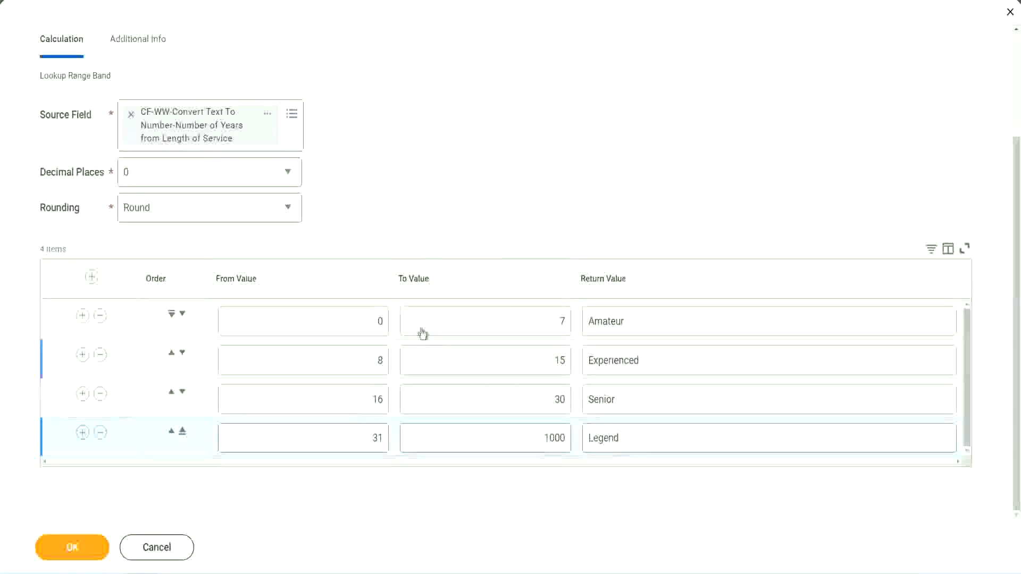
Save the lookup range band calculated field and copy its name from the save confirmation.
click(71, 546)
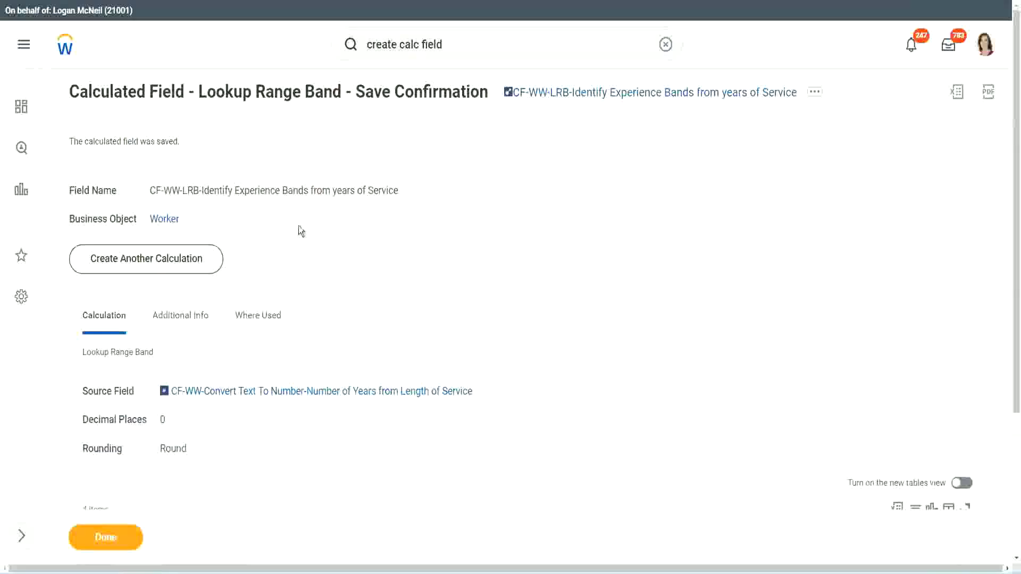
right_click(594, 97)
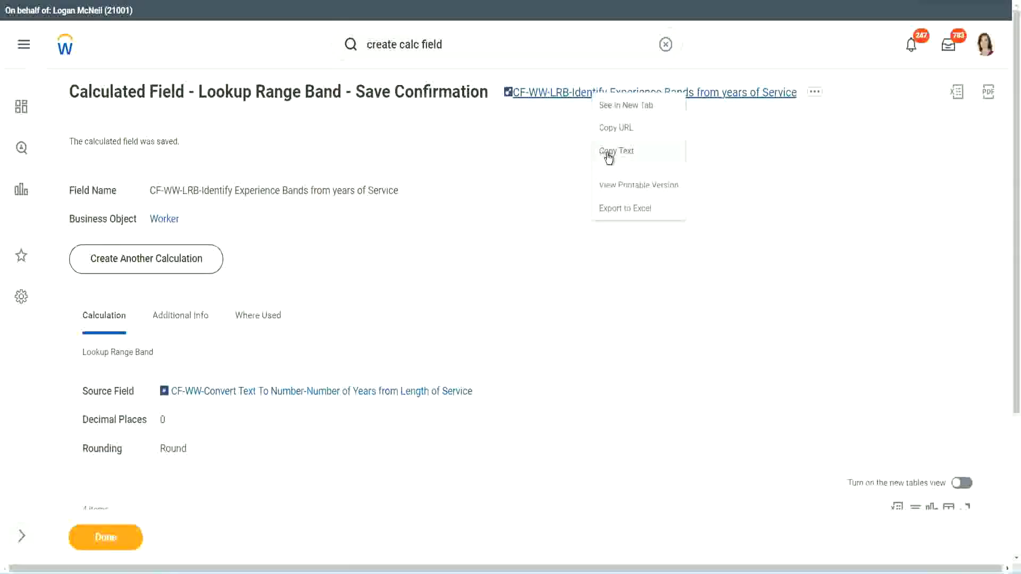
click(604, 155)
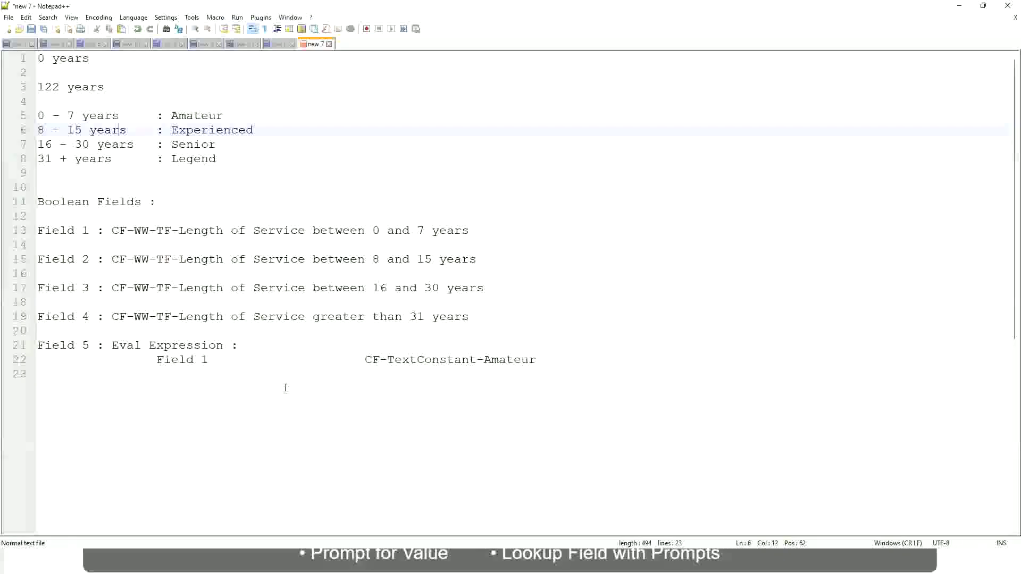
Switch to the Notepad++ notes and add the line "10,000 USD" a few lines below the Eval Expression entry.
key(Return)
key(Return)
key(Return)
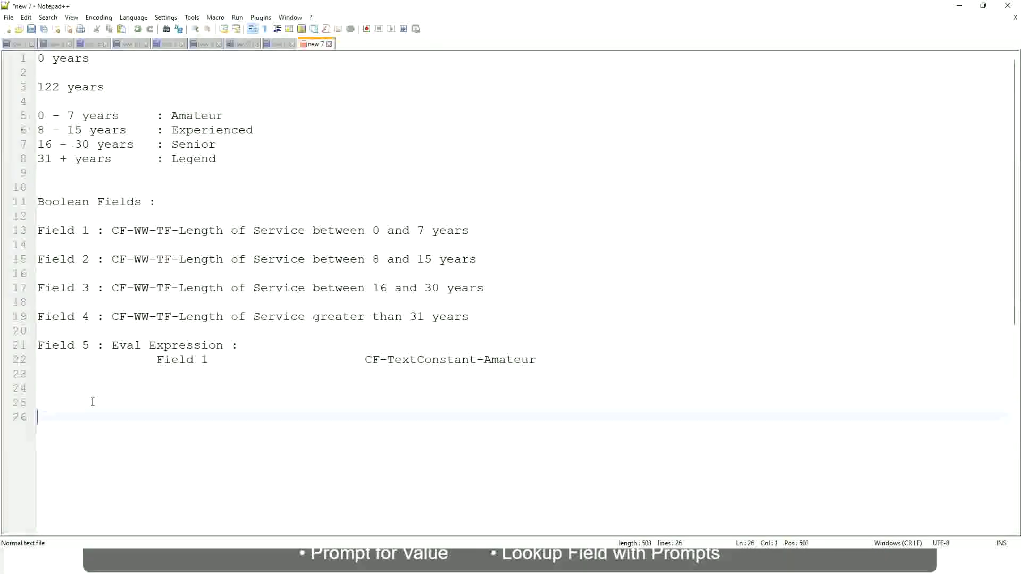
text(10,000 USD)
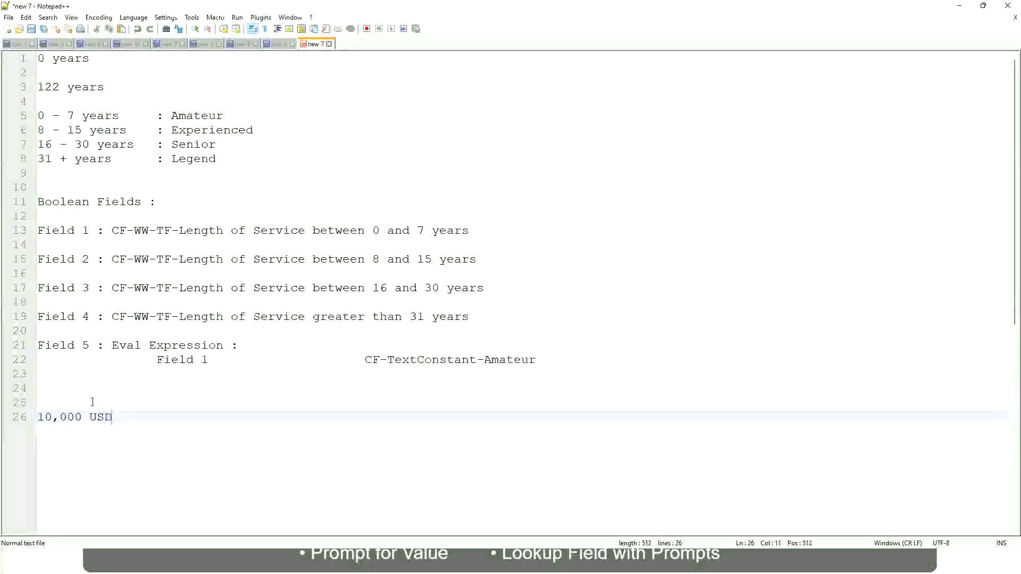
Add "1,000,000 USD" on the same line as "10,000 USD", spaced well apart from it.
key(Tab)
key(Tab)
key(Tab)
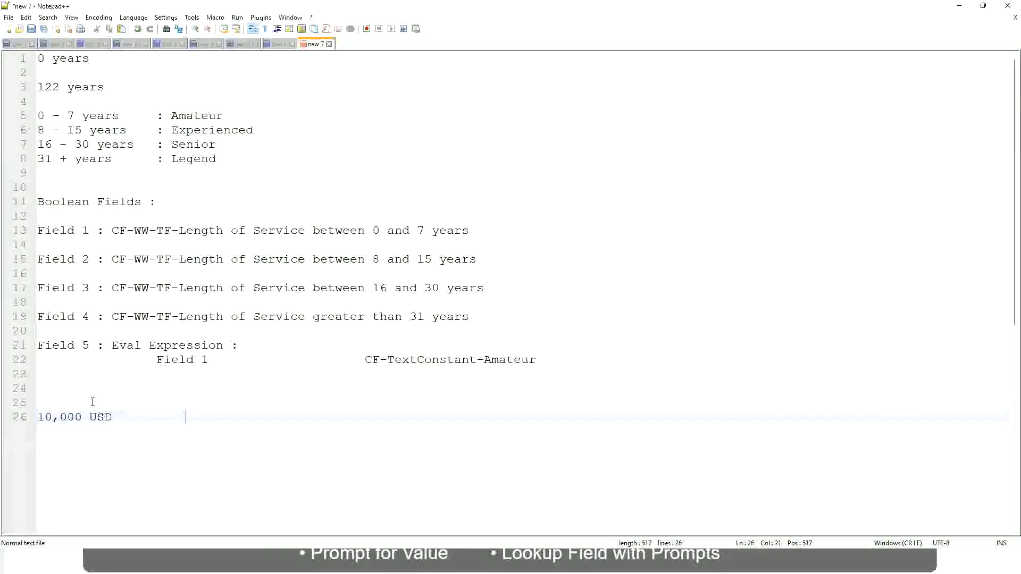
key(Tab)
key(Tab)
text(1,000,000)
key(Left)
key(Left)
key(Left)
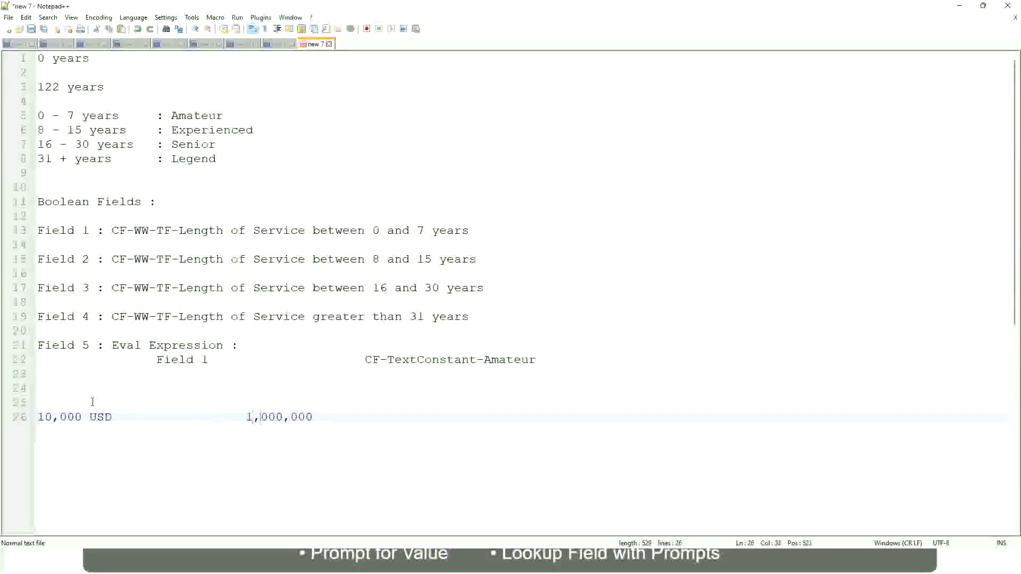
key(End)
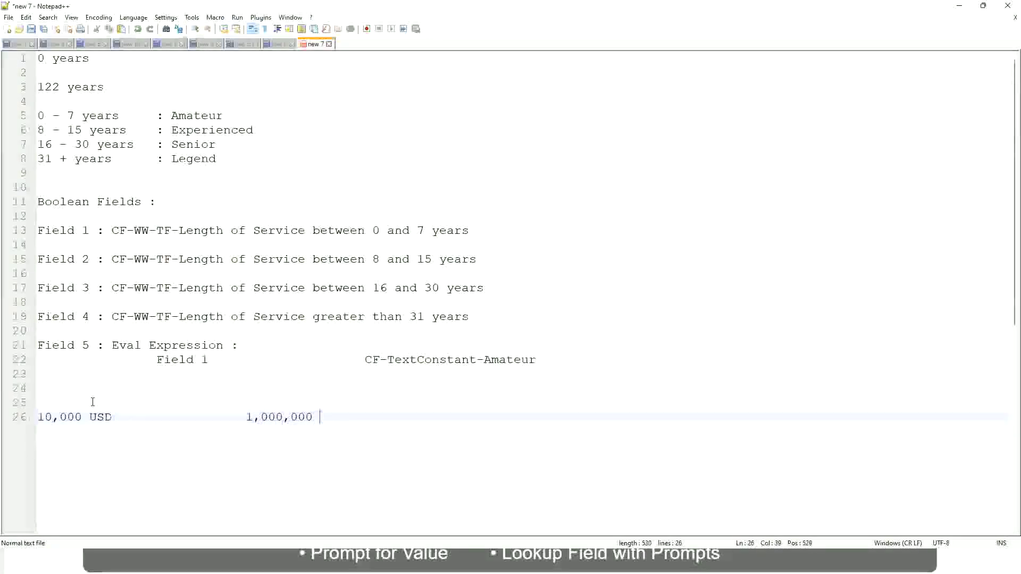
text(usd)
Add the band line "10 - 50,000 : Low" below the USD amounts, leaving one blank line between.
key(Return)
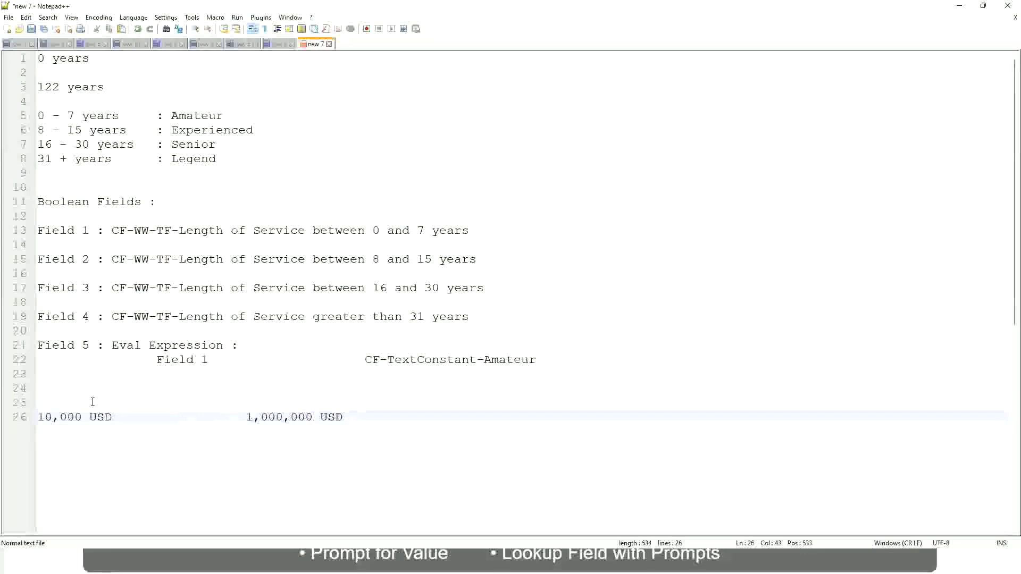
key(Return)
key(Return)
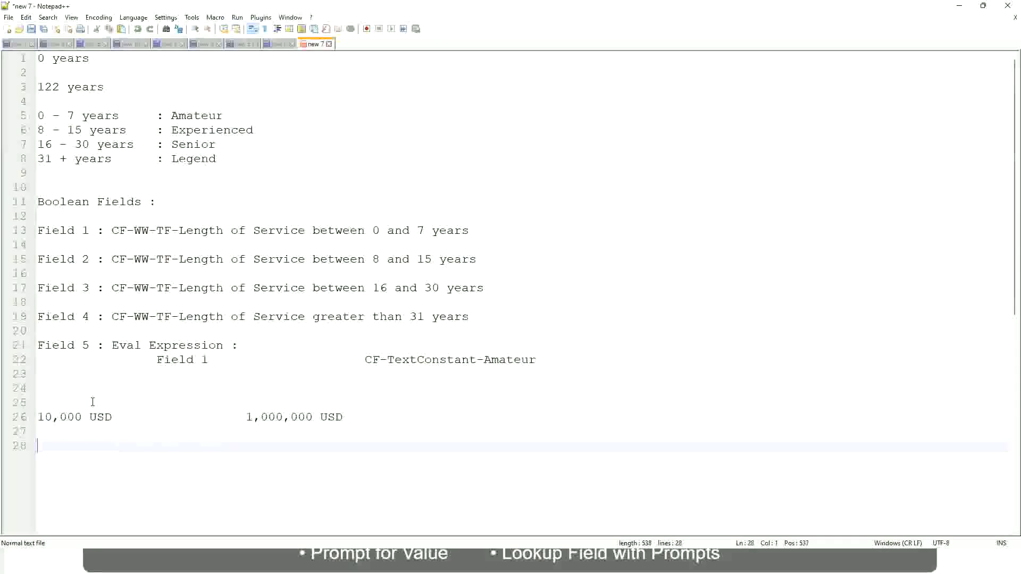
text(10 - 50,000)
key(Tab)
key(Tab)
key(Tab)
key(Tab)
text(: Low)
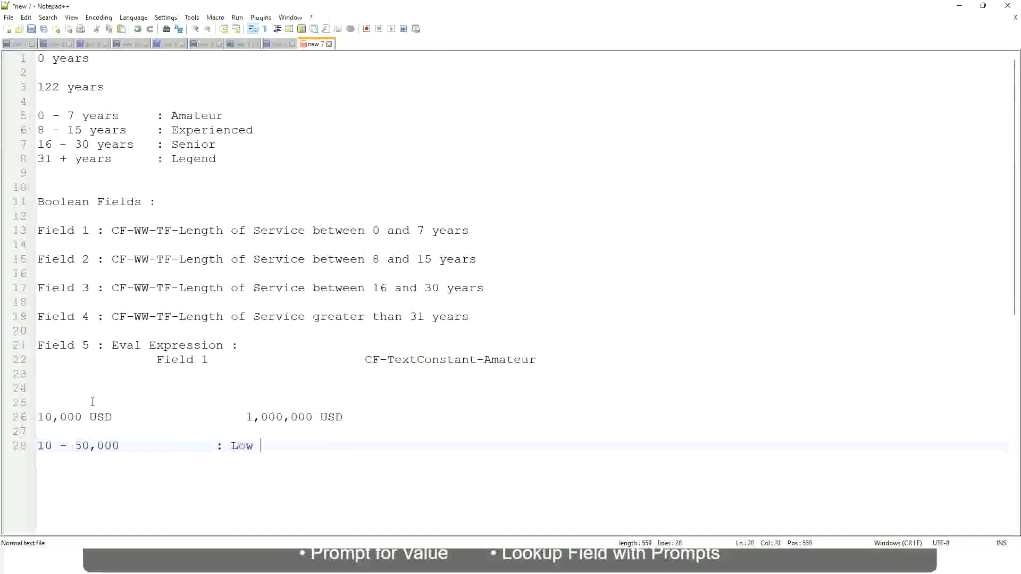
Add the band "50,001 - 150,000 : Medium" directly below the Low band, with its label aligned.
key(Return)
key(Return)
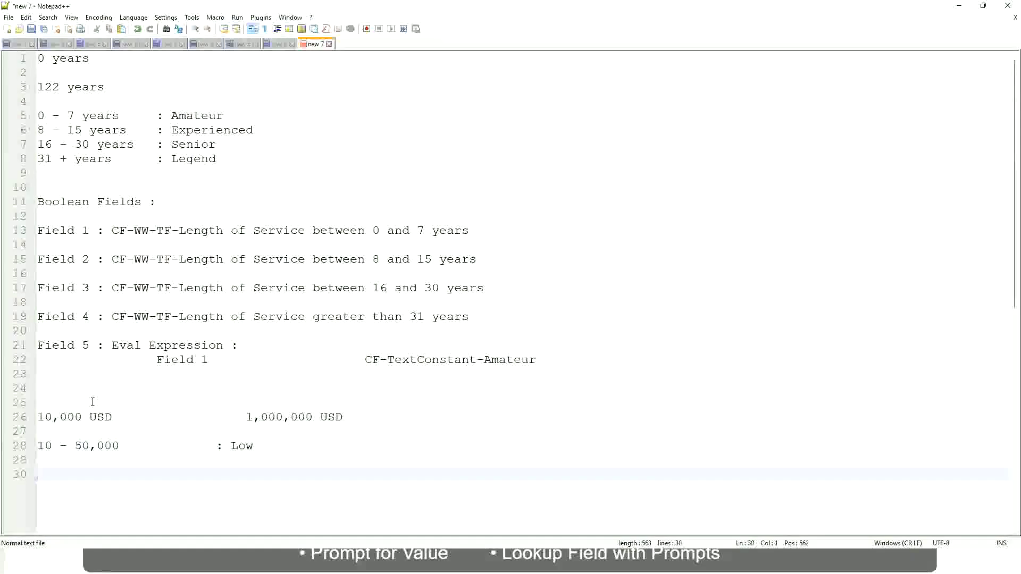
key(Up)
text(50,001 - 150)
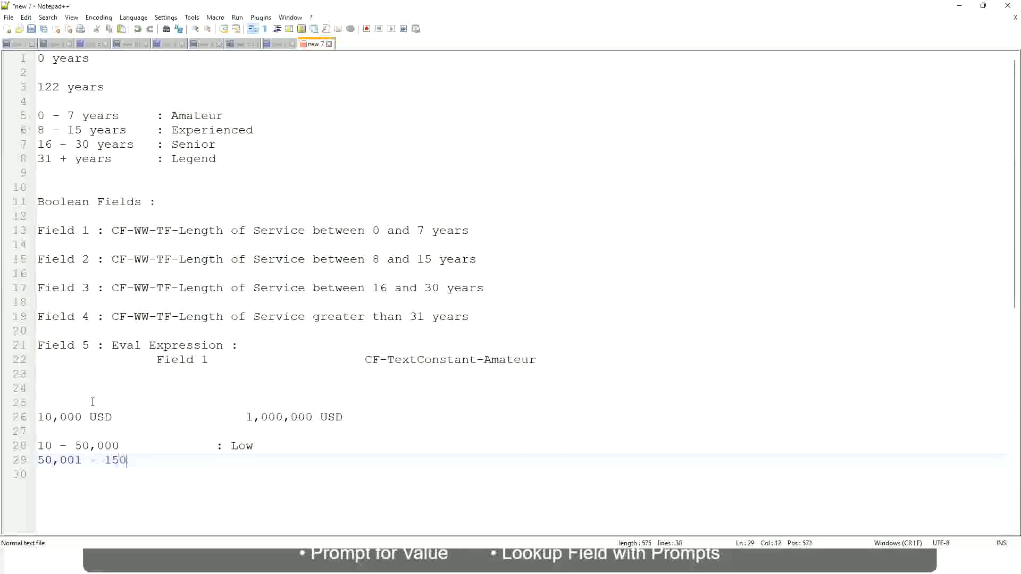
text(,000)
key(Tab)
key(Tab)
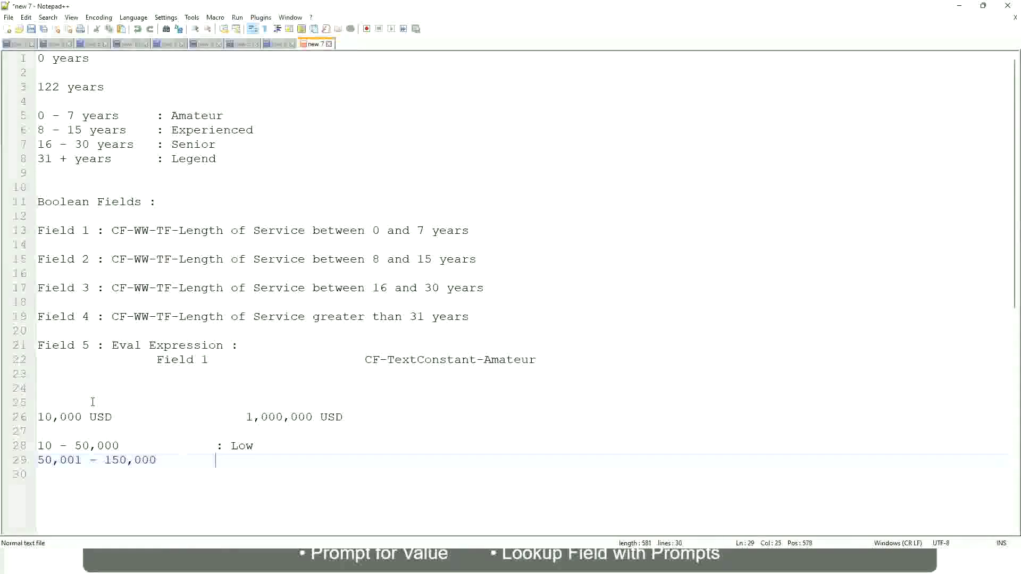
text(: Medium)
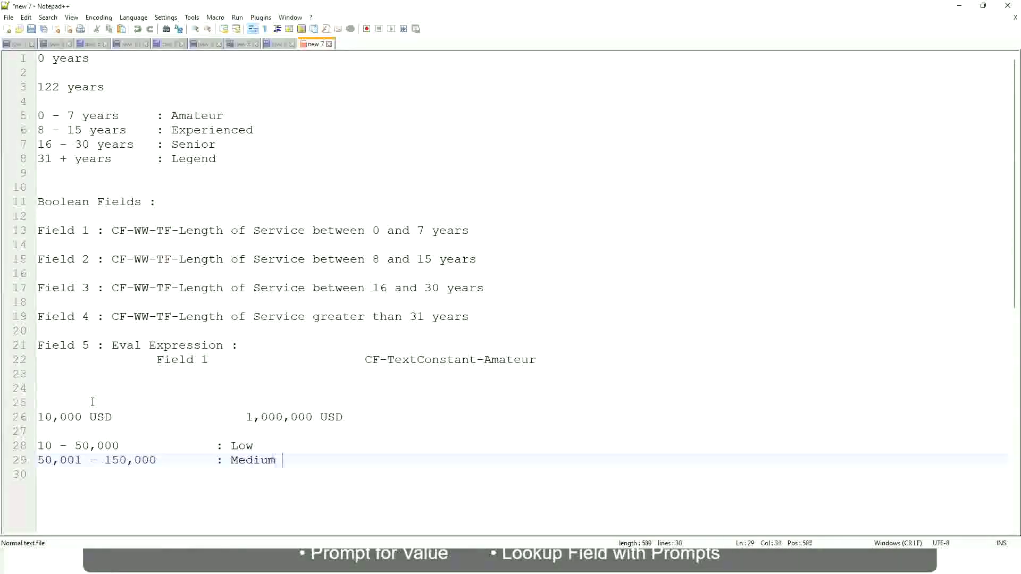
Add the band "> 150,000 : High" directly below the Medium band, with its label aligned.
key(Return)
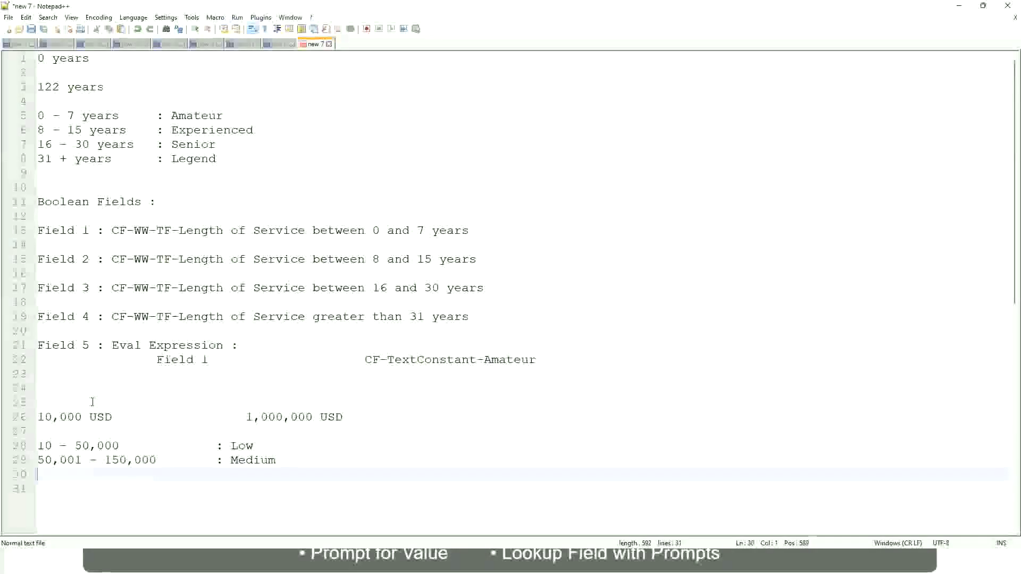
text(> 1)
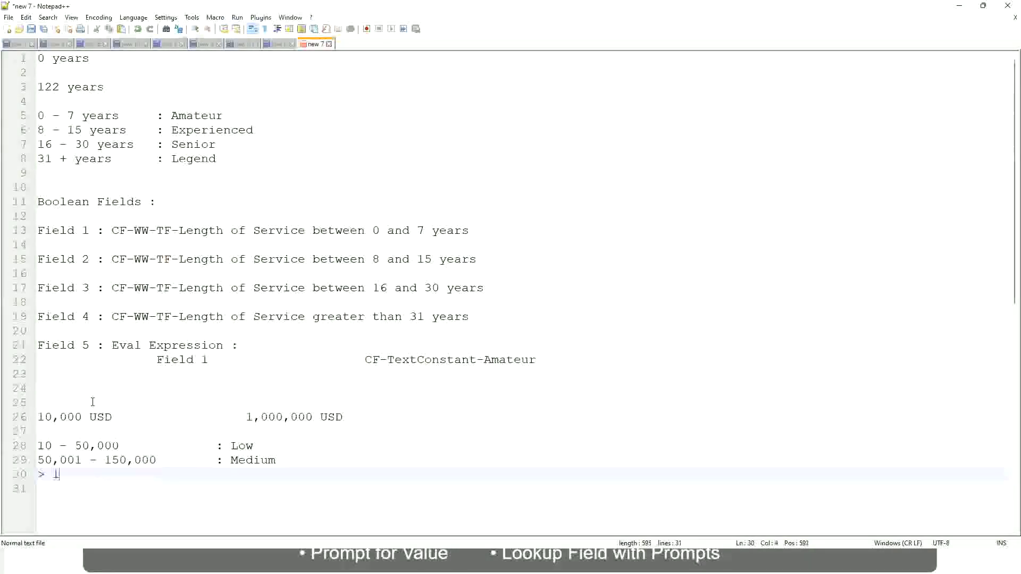
text(50,000)
key(Tab)
key(Tab)
key(Tab)
key(Tab)
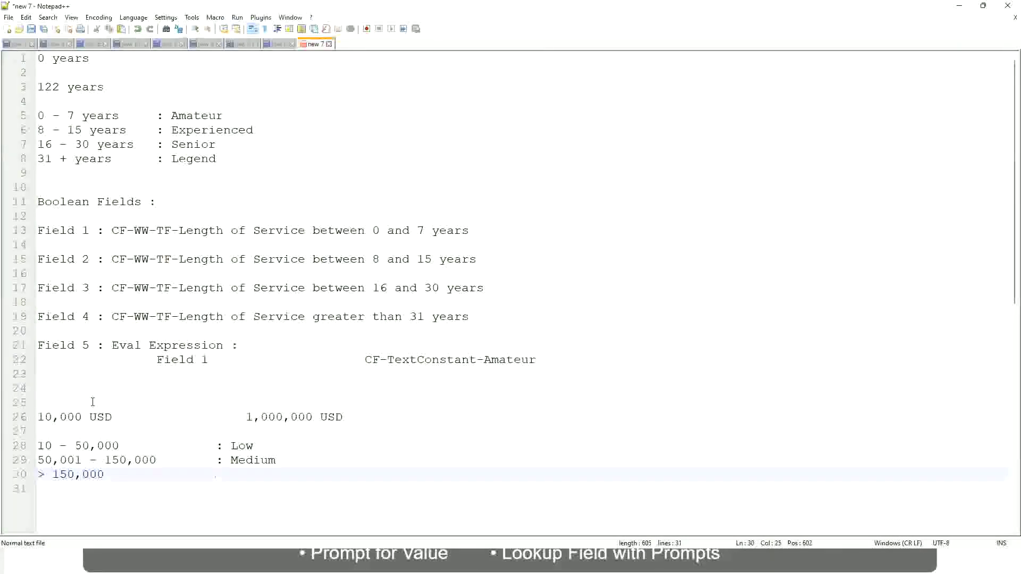
text(: High)
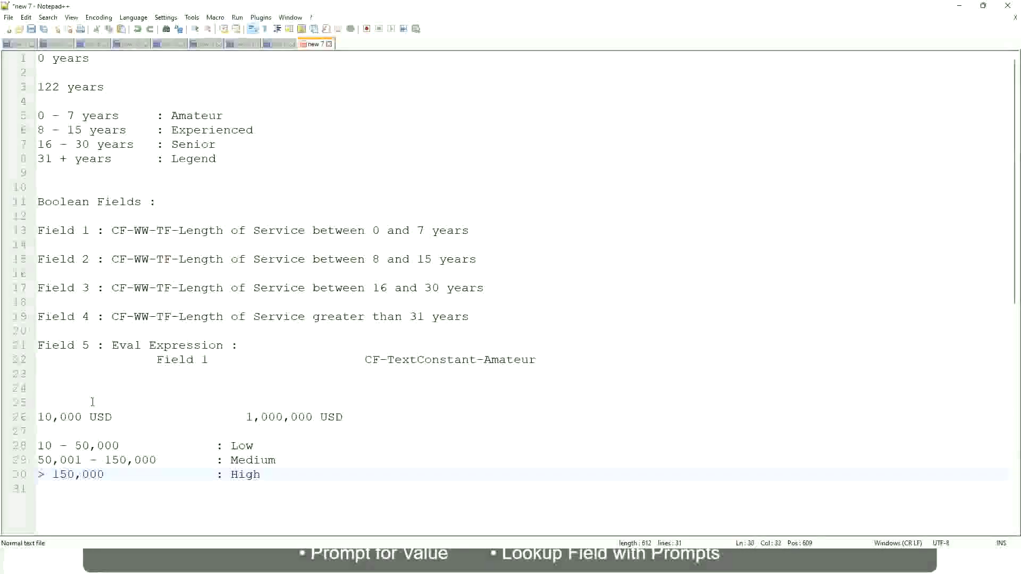
Review the two USD amounts and the Low, Medium and High bands noted below them.
click(32, 417)
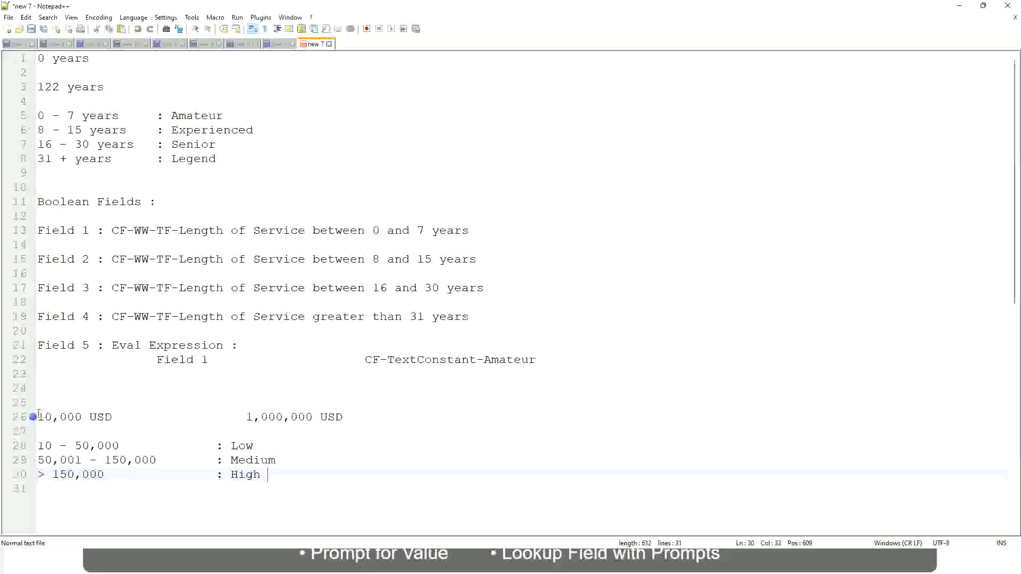
click(45, 417)
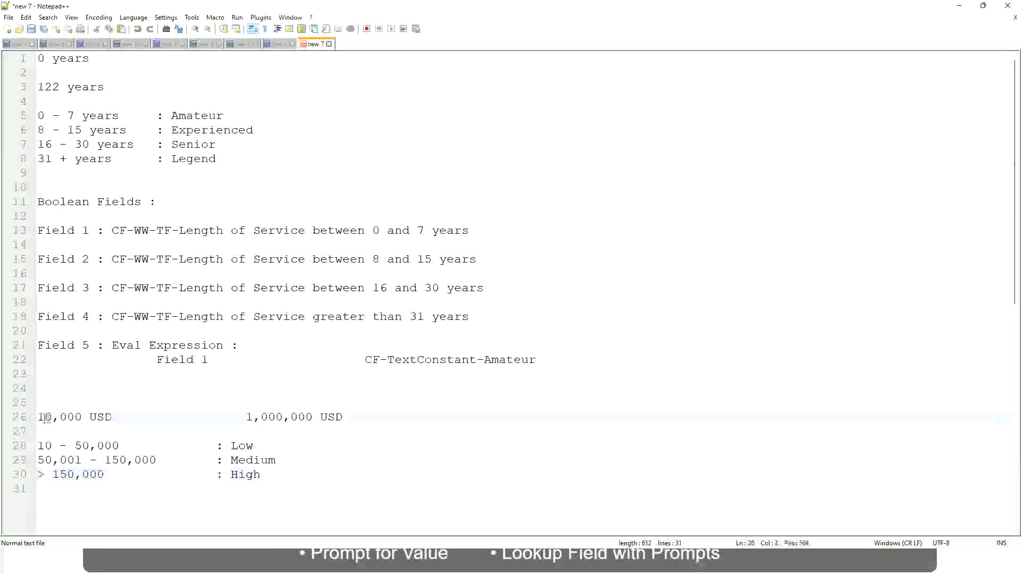
double_click(305, 417)
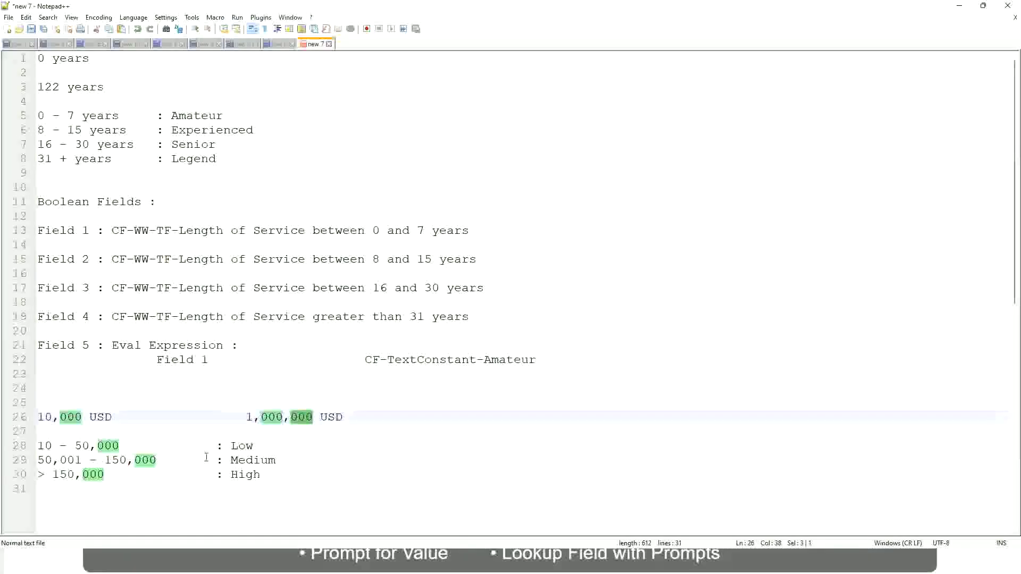
click(185, 460)
click(33, 417)
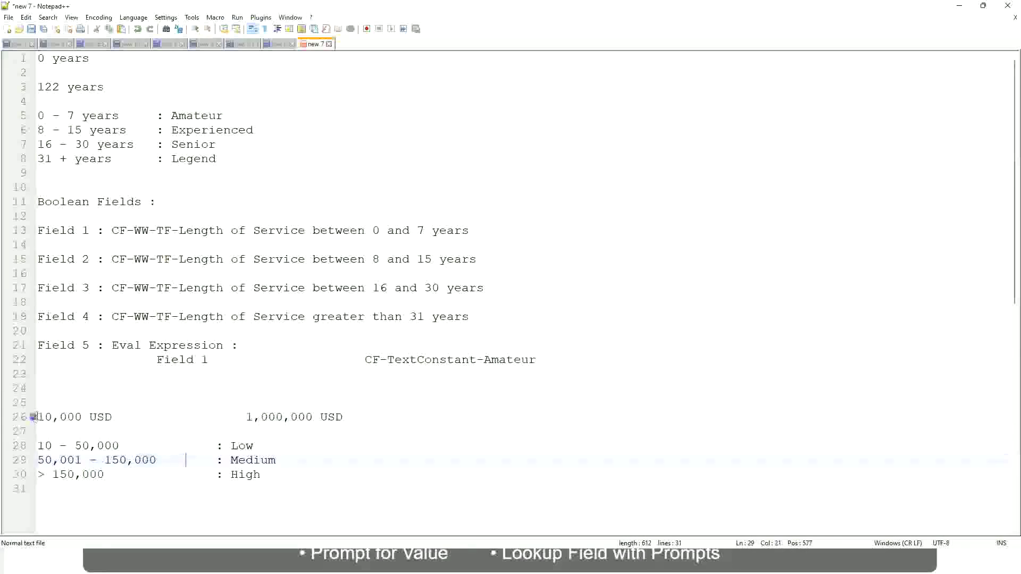
click(314, 417)
click(251, 447)
click(247, 450)
click(245, 478)
click(128, 434)
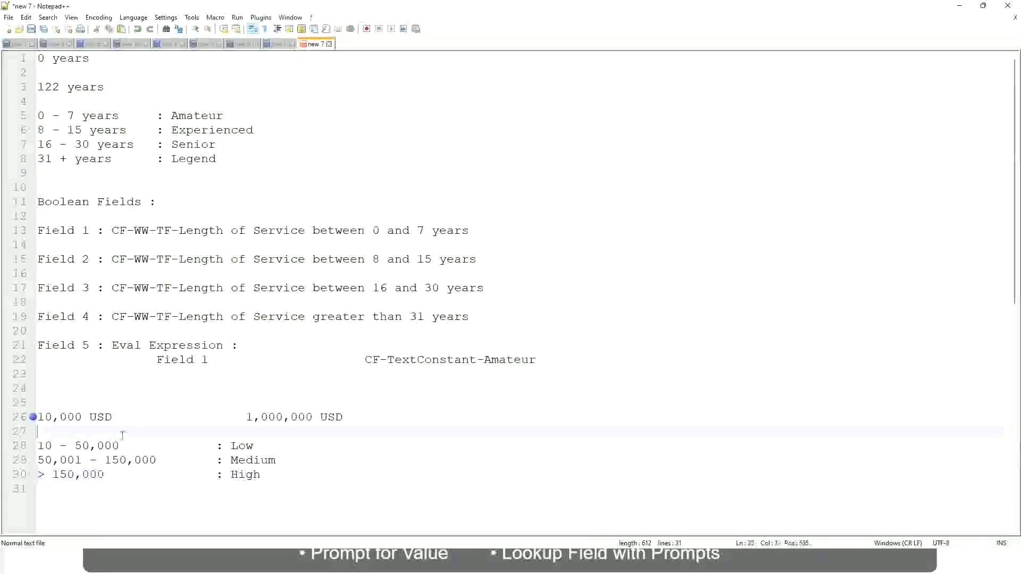
click(261, 472)
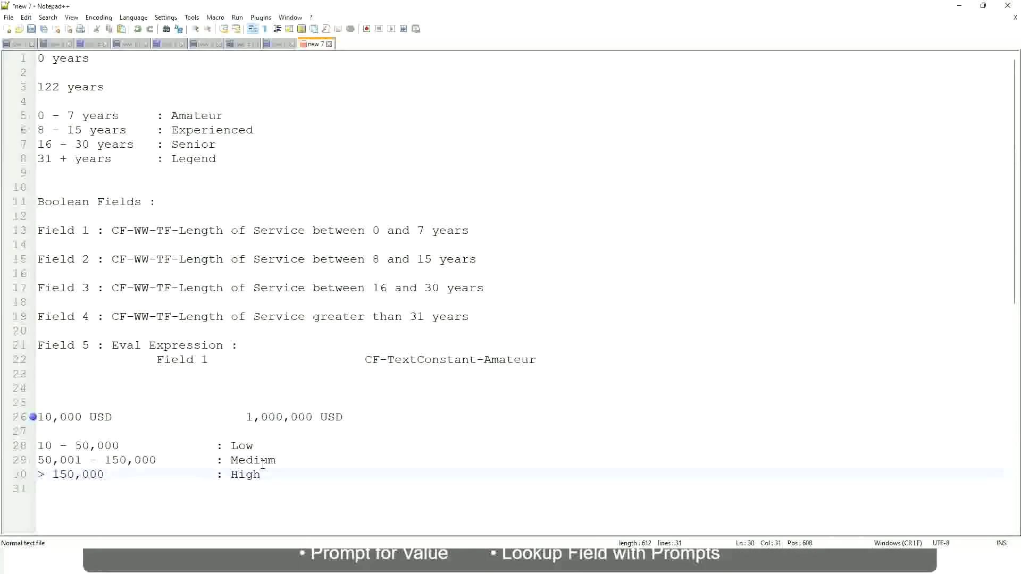